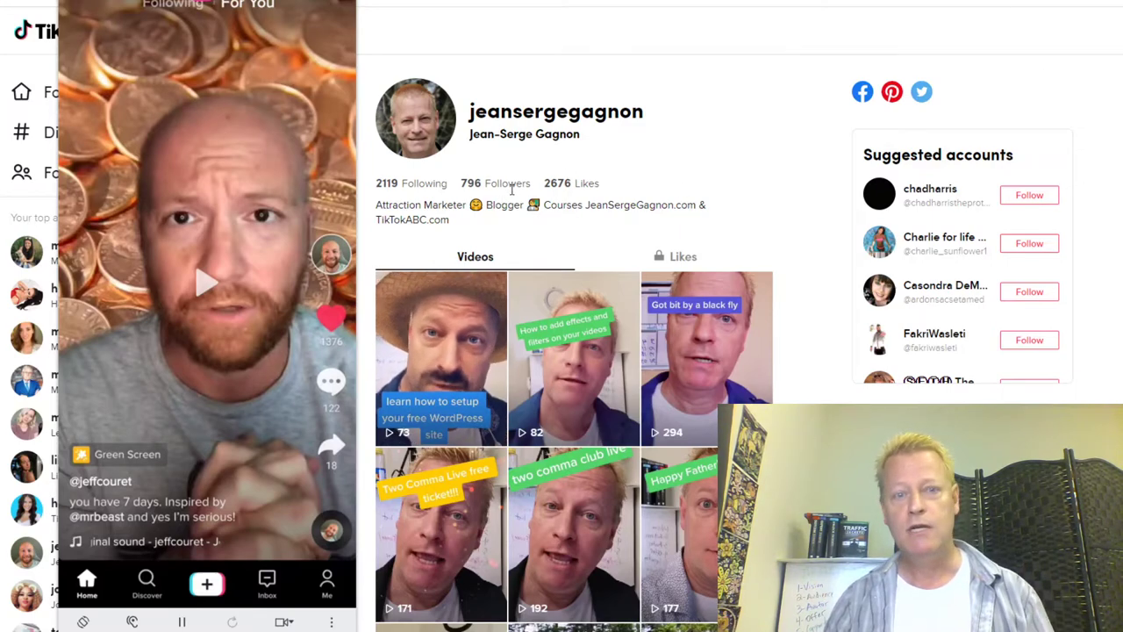
scroll(513, 198, "down", 8)
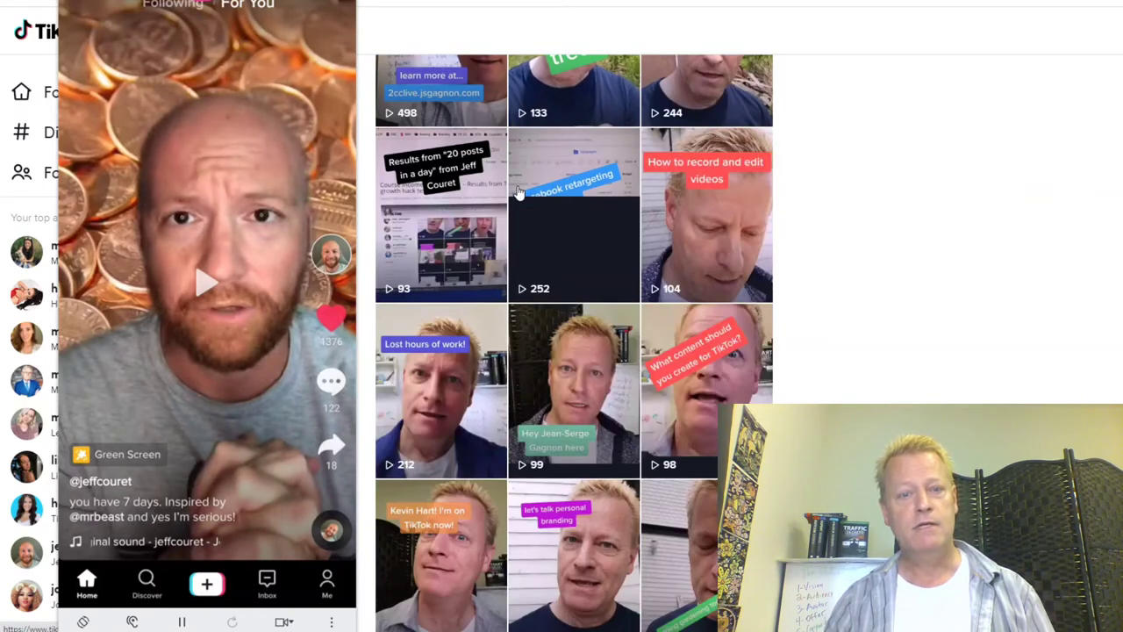
scroll(601, 254, "down", 5)
scroll(601, 254, "down", 4)
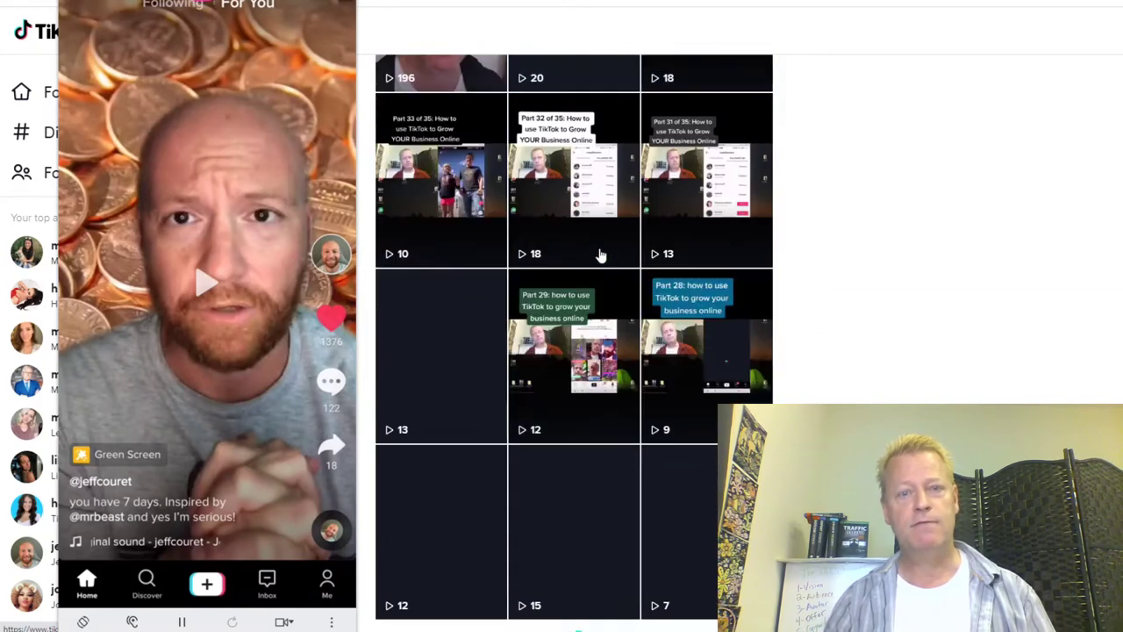
scroll(601, 255, "up", 15)
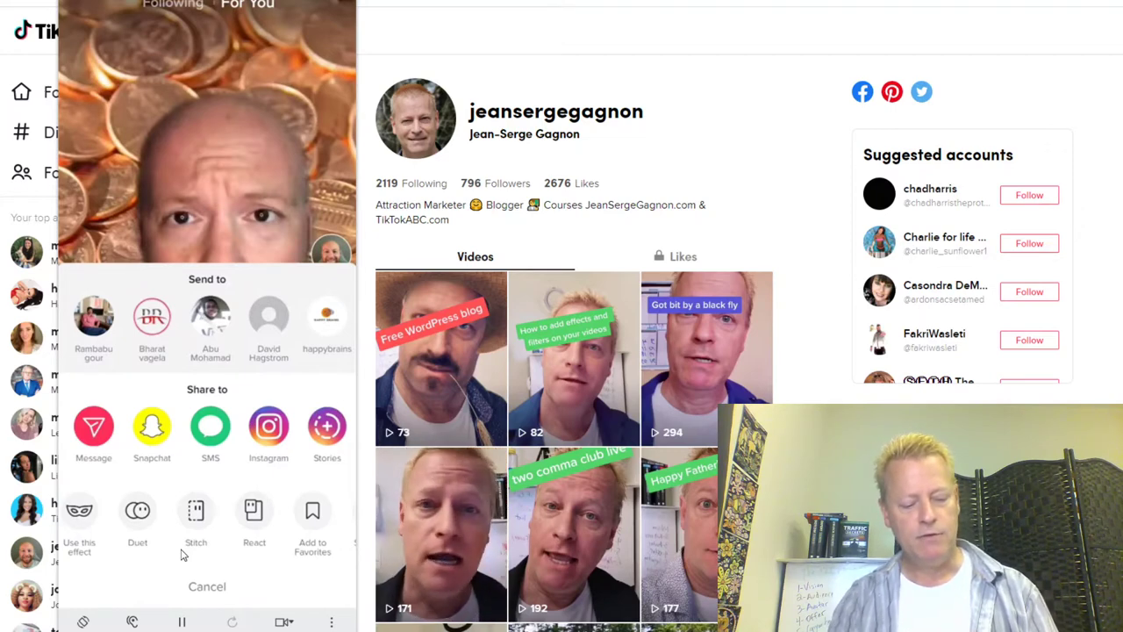
left_click(183, 555)
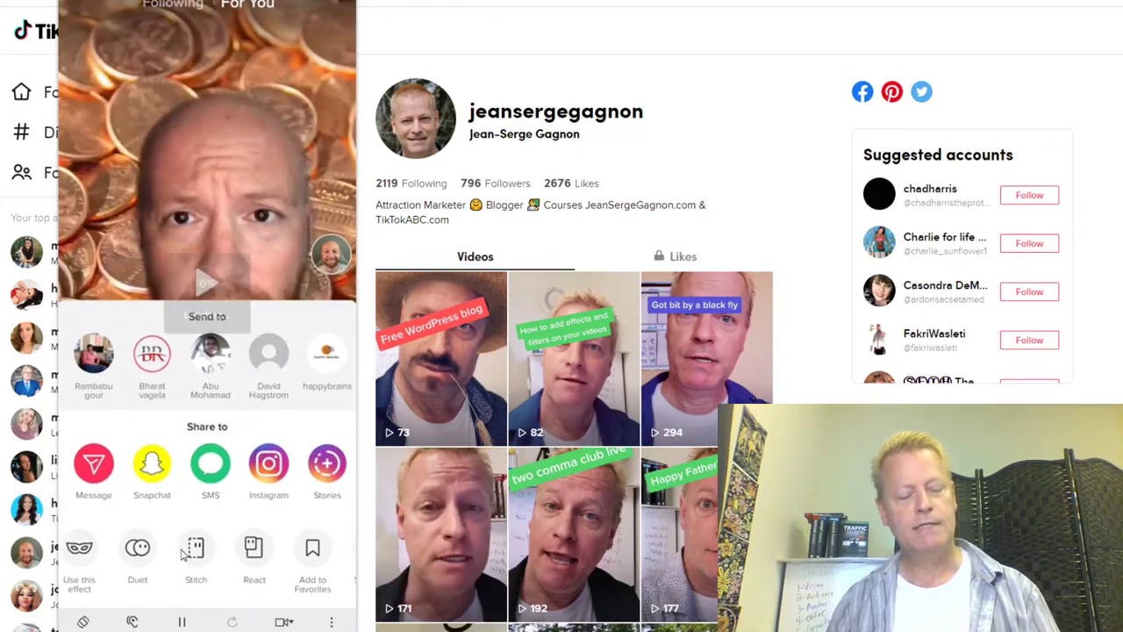
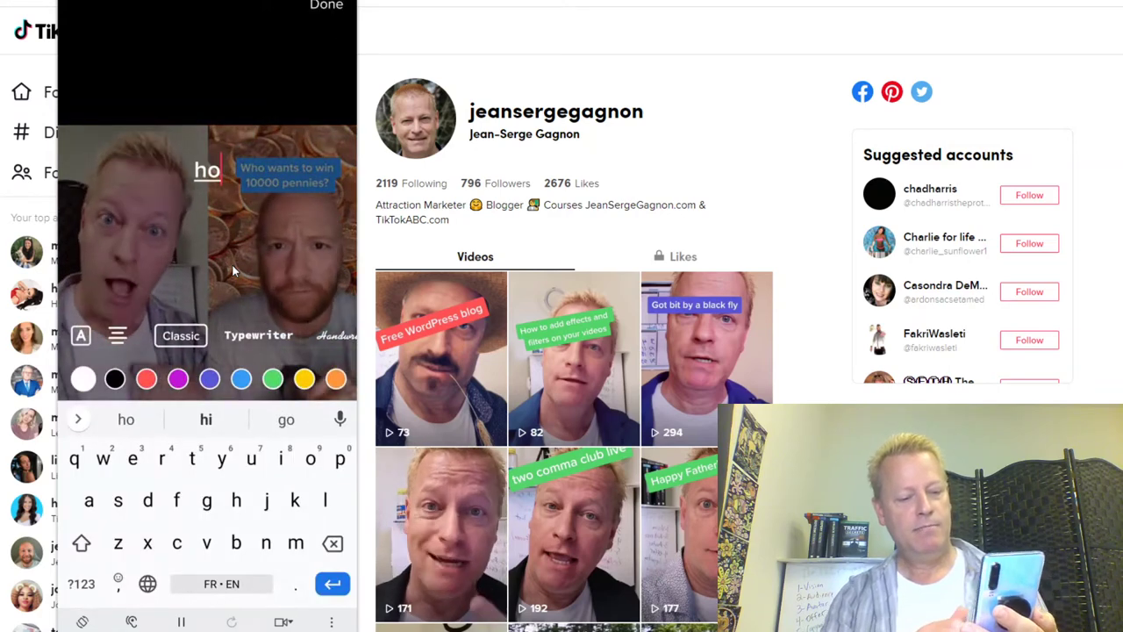
Step: Add the text "how many pennies do I have?" to the duet video in blue-violet with a filled background
type("an")
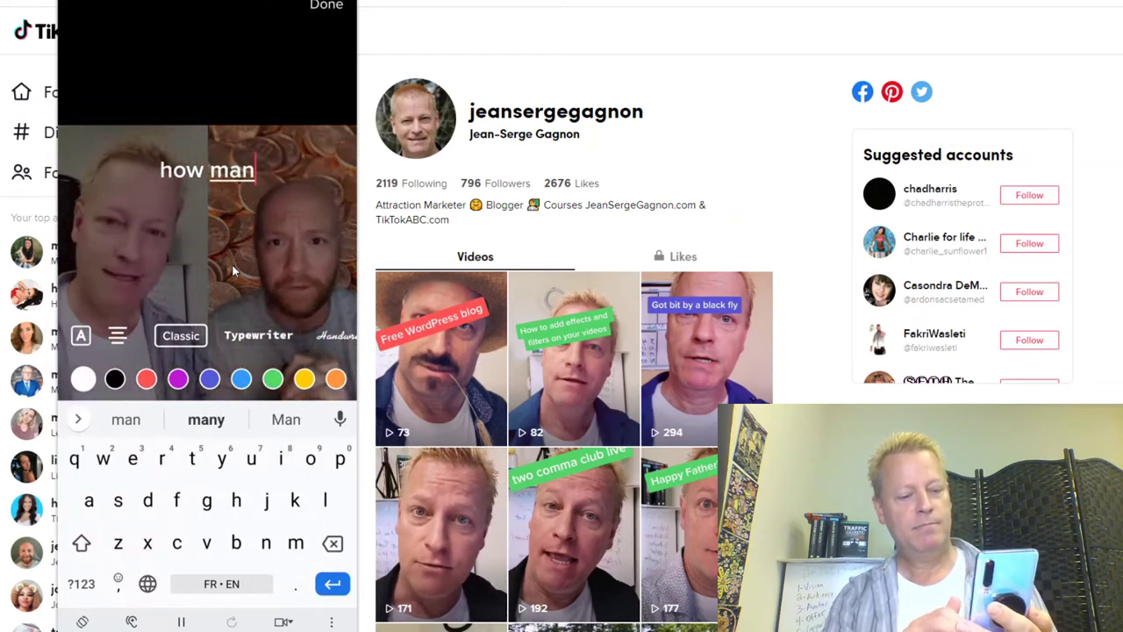
type("y p")
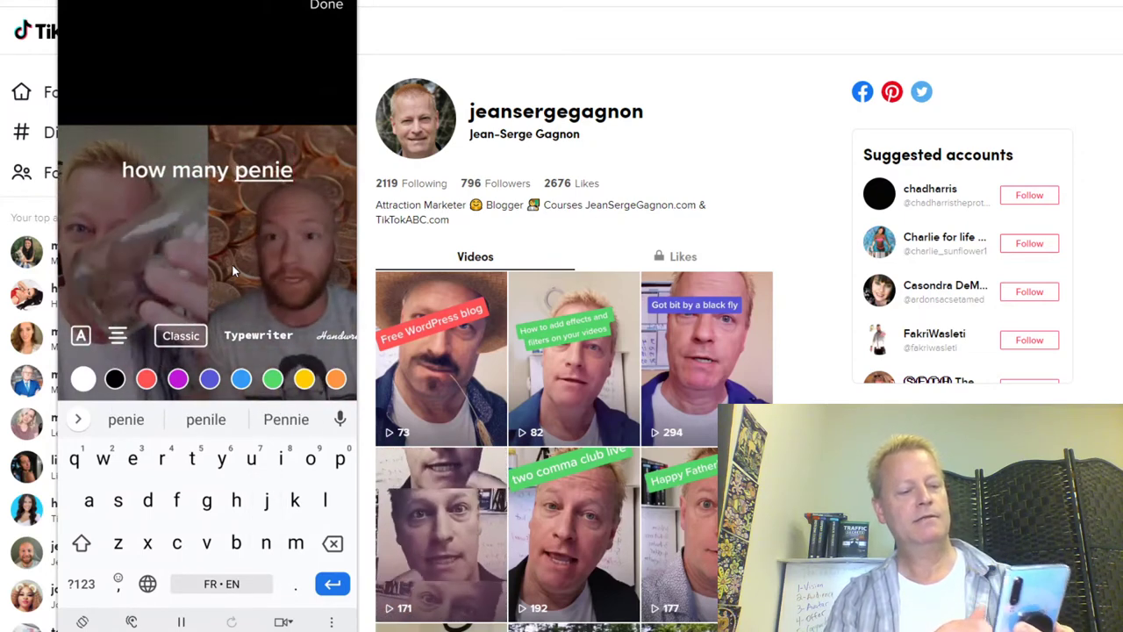
type("ennies do")
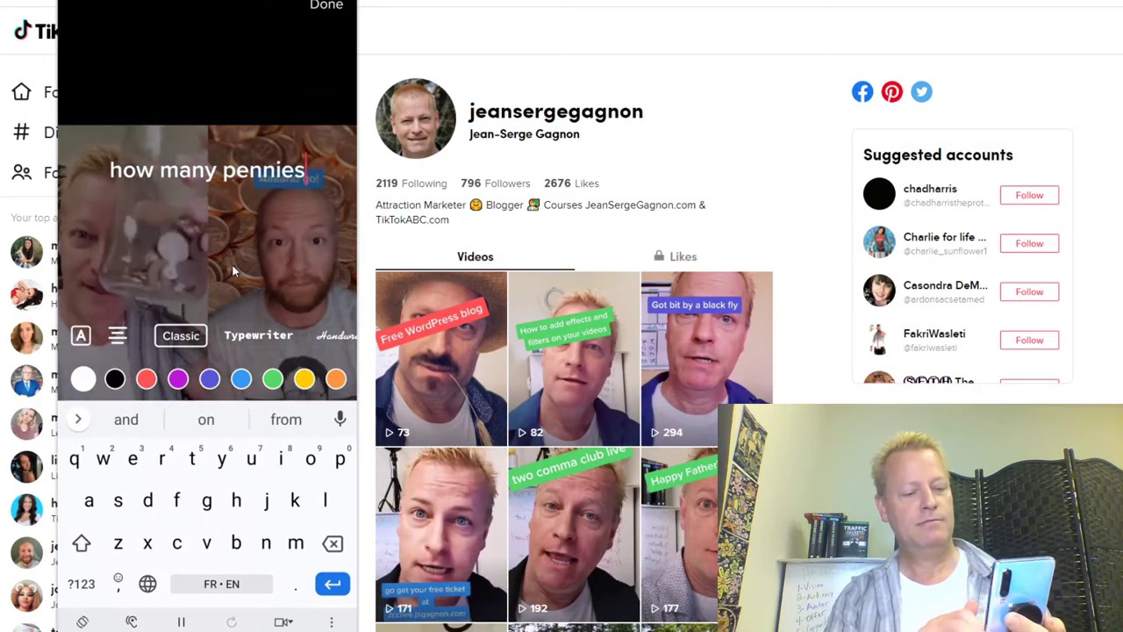
type(" I have")
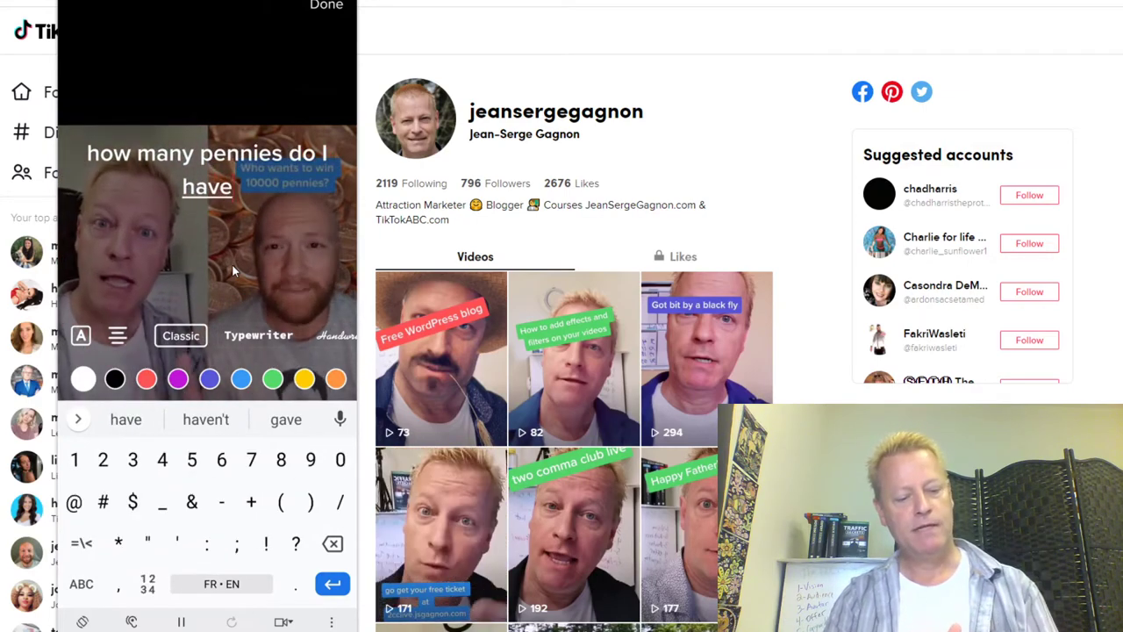
key("BackSpace")
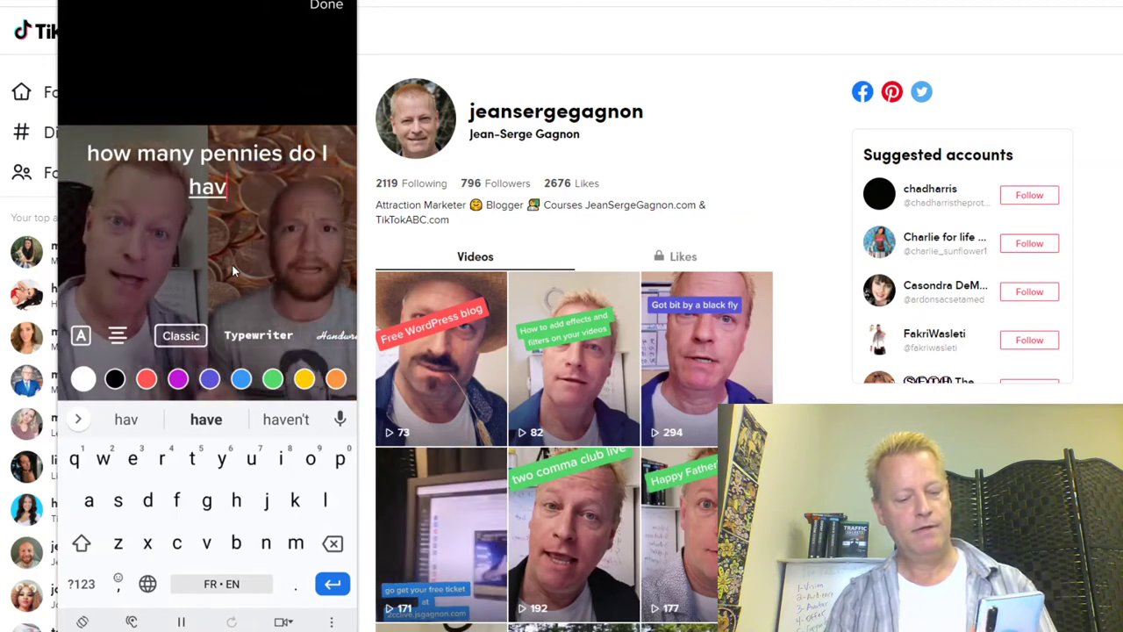
type("e?")
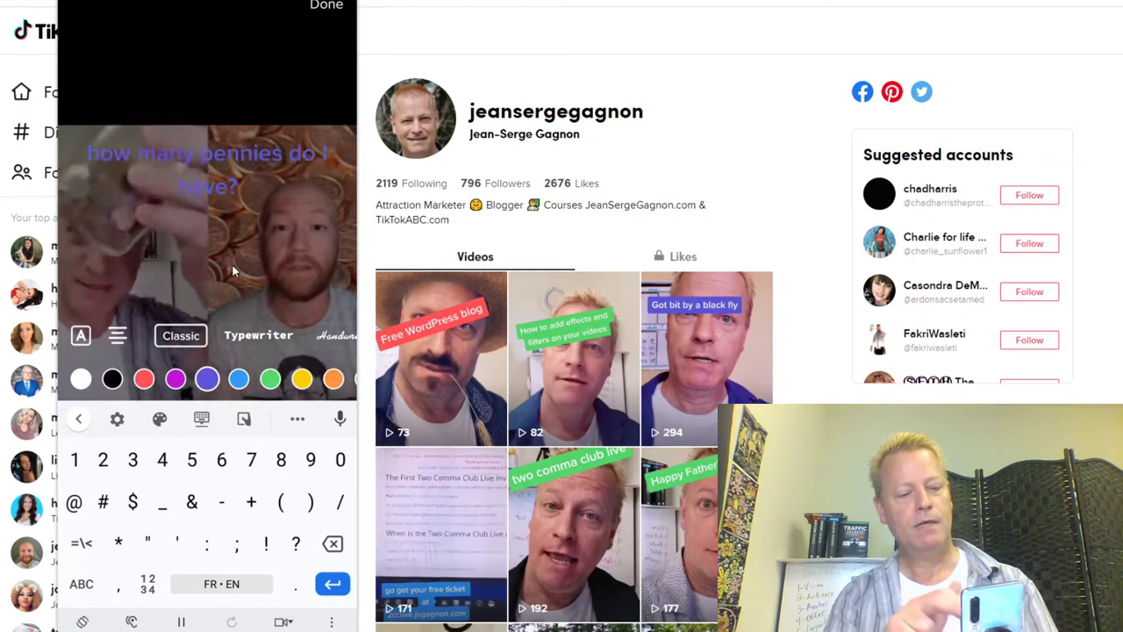
left_click(80, 335)
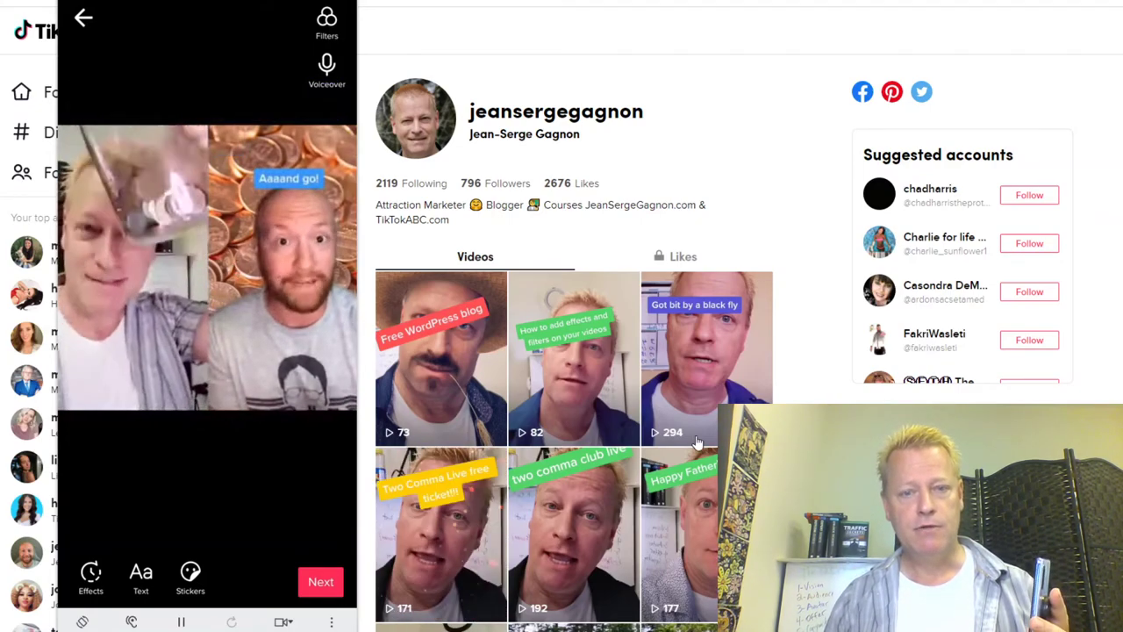
Step: Look through the profile's older videos for duets, view the one with the black-and-white clip of a woman, and close it
scroll(694, 419, "down", 20)
scroll(692, 420, "down", 5)
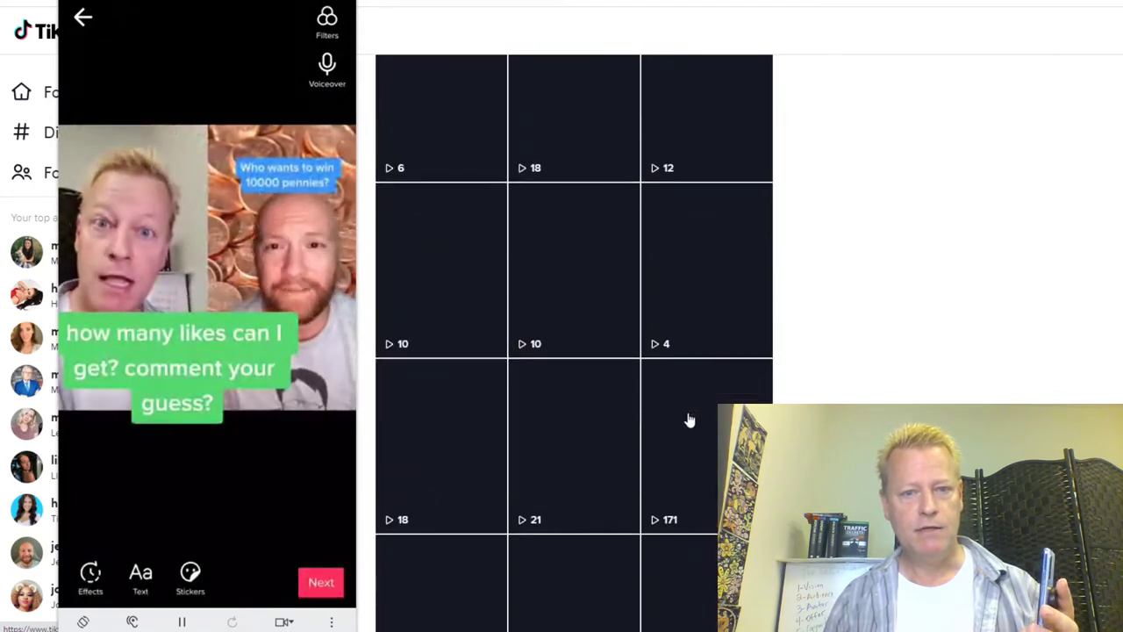
scroll(646, 462, "down", 5)
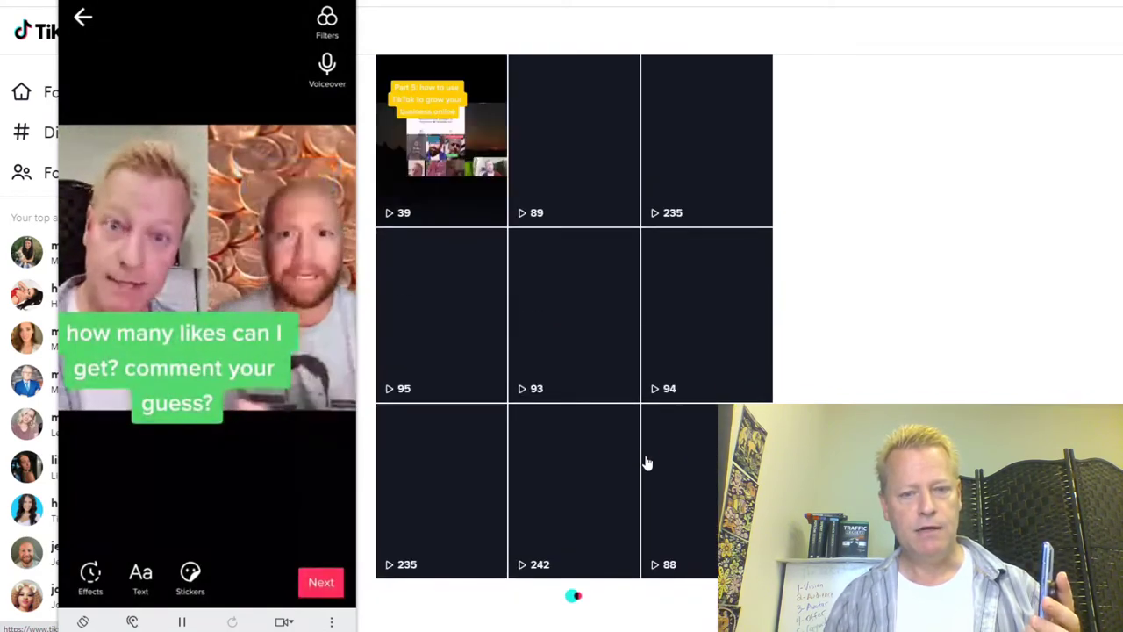
scroll(620, 496, "down", 5)
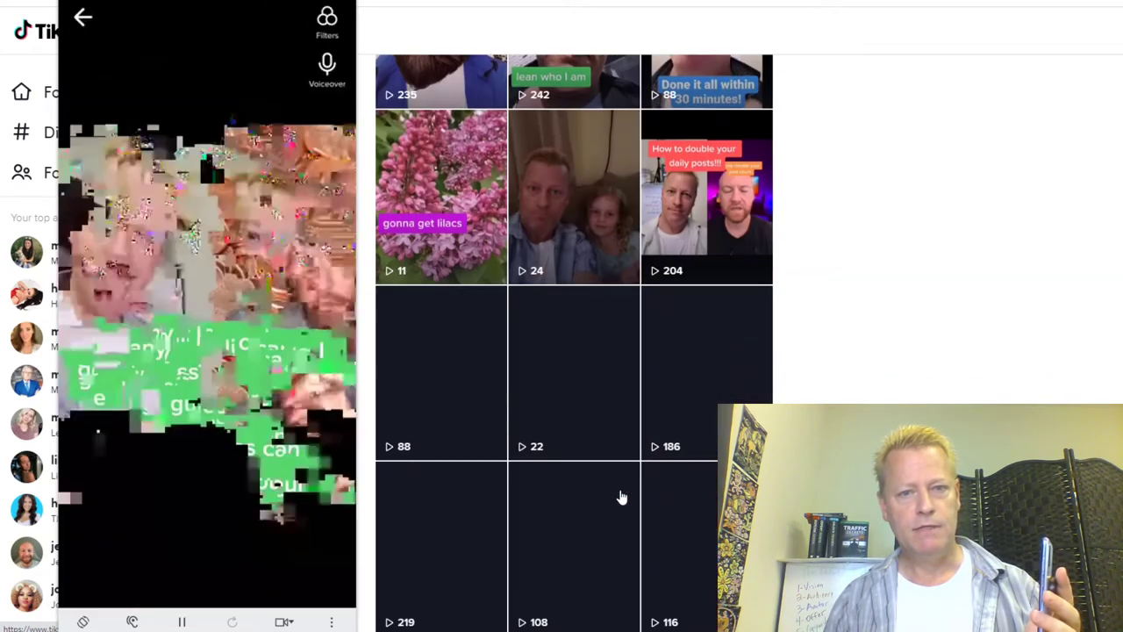
scroll(619, 497, "down", 5)
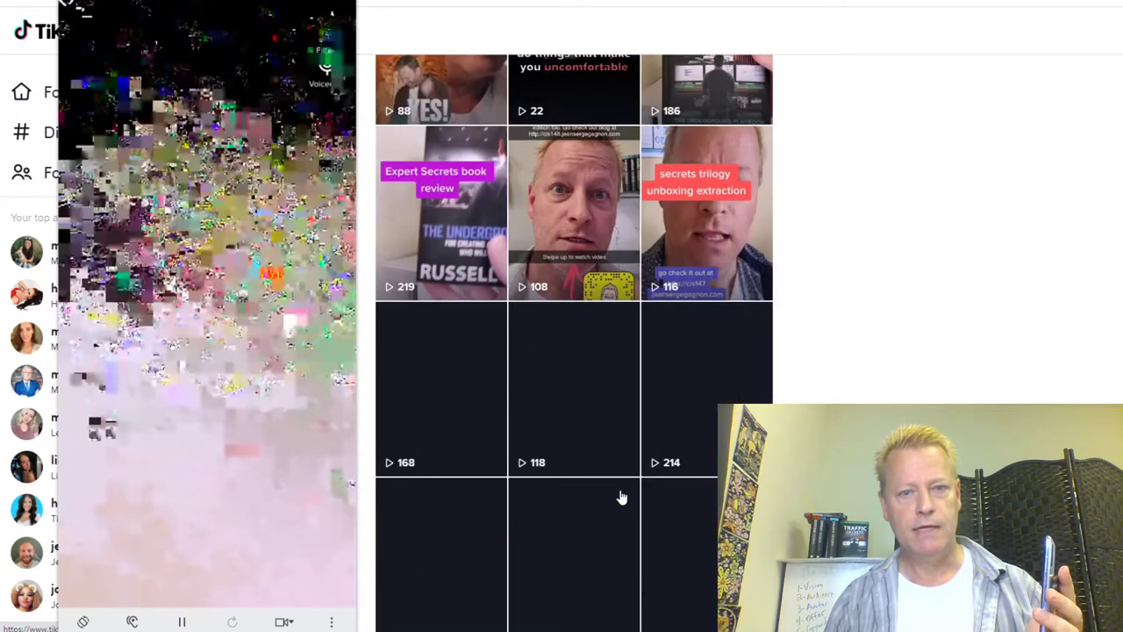
scroll(711, 275, "up", 5)
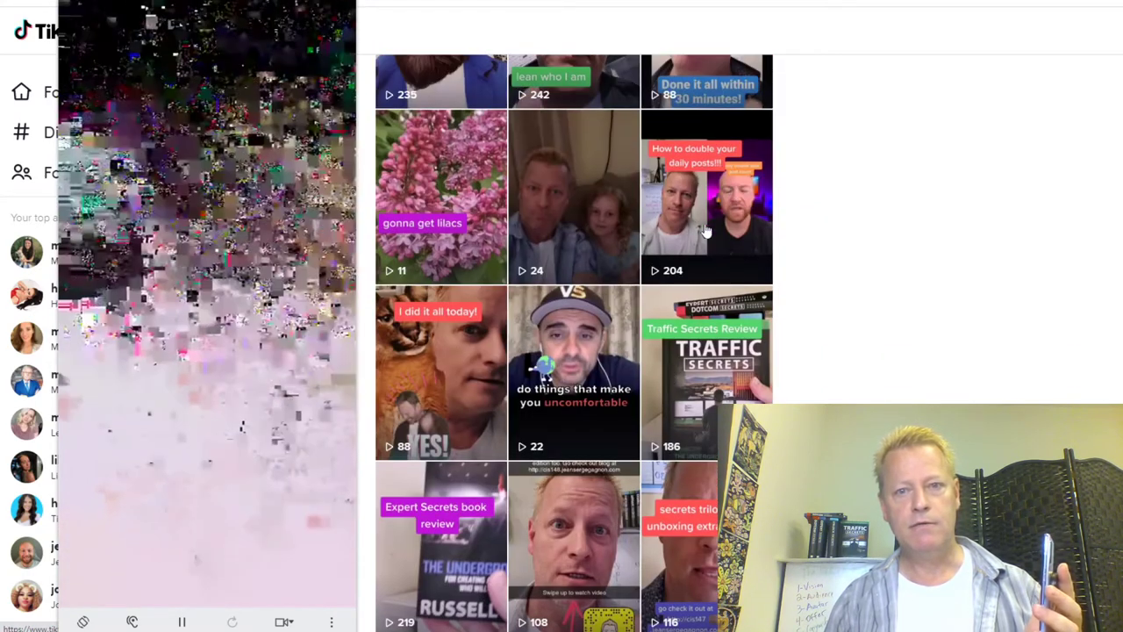
scroll(509, 397, "down", 1)
scroll(562, 421, "down", 8)
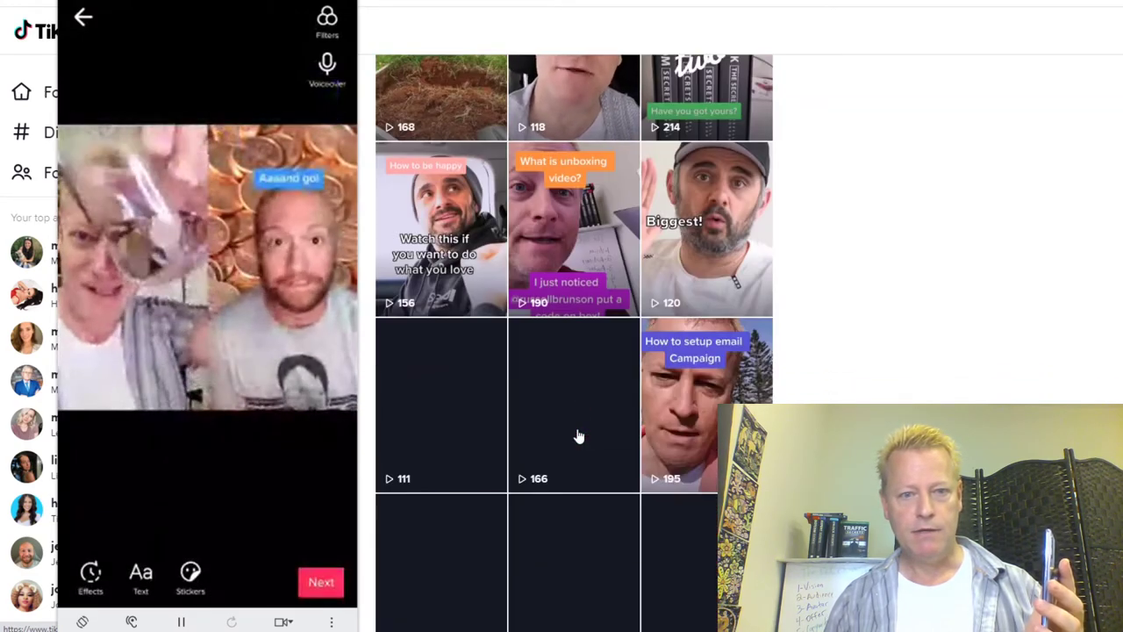
scroll(582, 470, "down", 4)
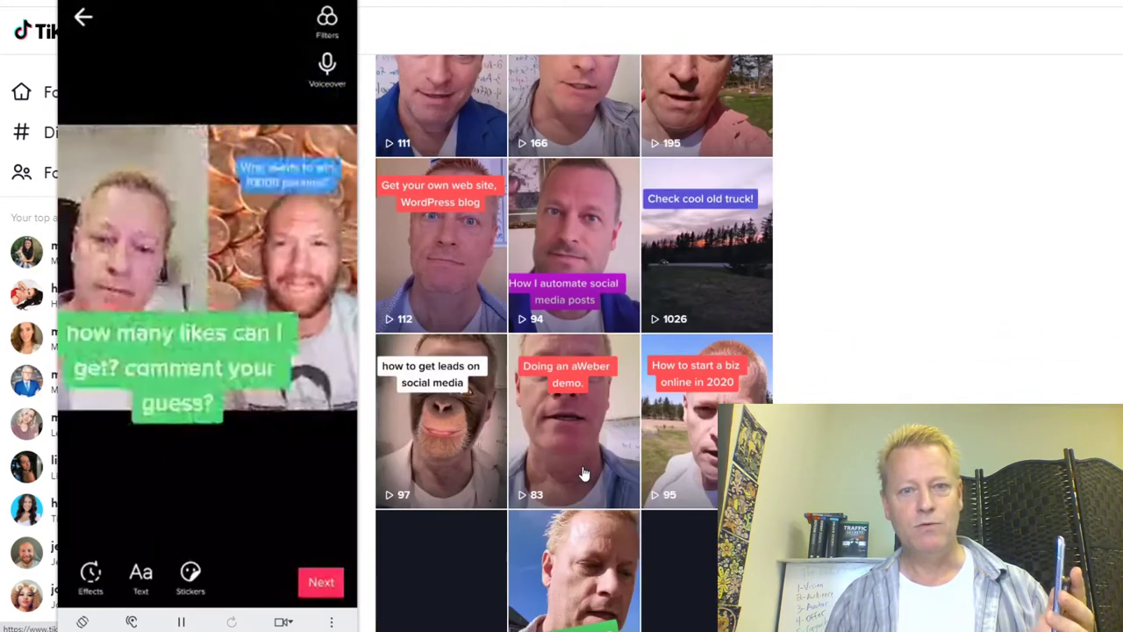
scroll(582, 473, "down", 4)
scroll(581, 473, "down", 3)
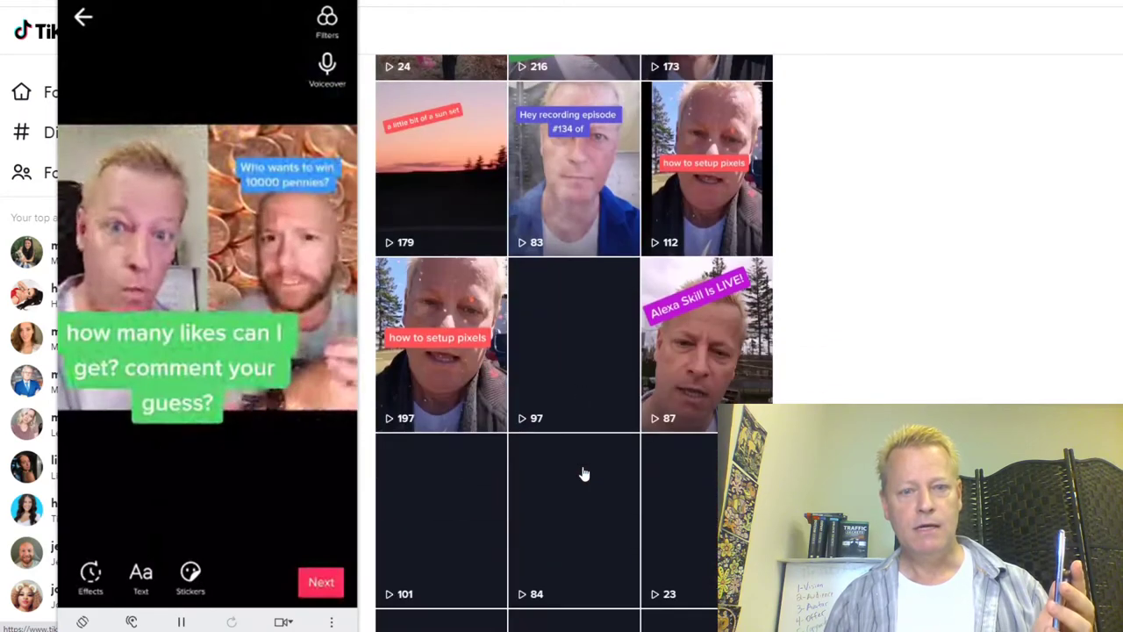
scroll(583, 474, "down", 3)
scroll(584, 474, "down", 4)
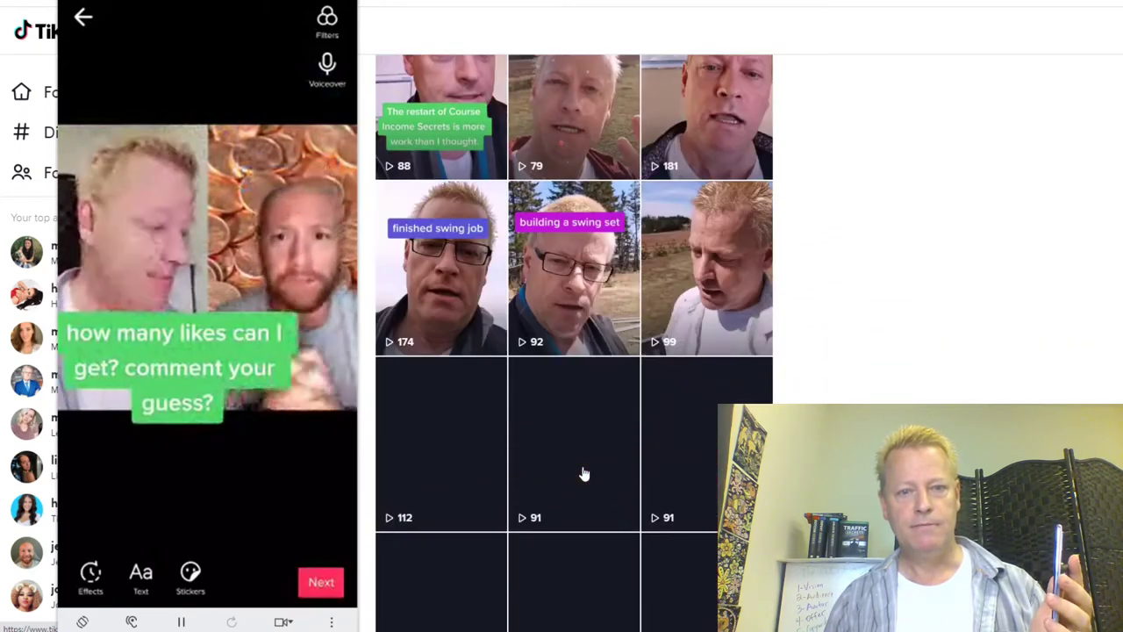
scroll(584, 474, "down", 3)
scroll(584, 474, "down", 3)
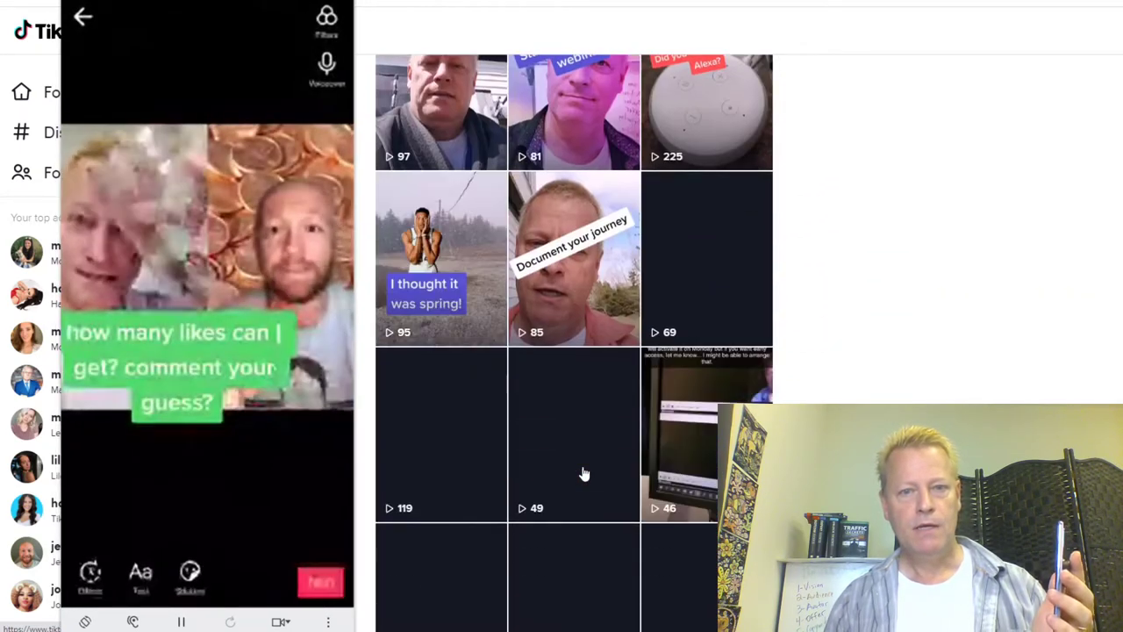
scroll(584, 474, "down", 3)
scroll(583, 474, "down", 2)
scroll(583, 474, "down", 3)
scroll(584, 474, "down", 4)
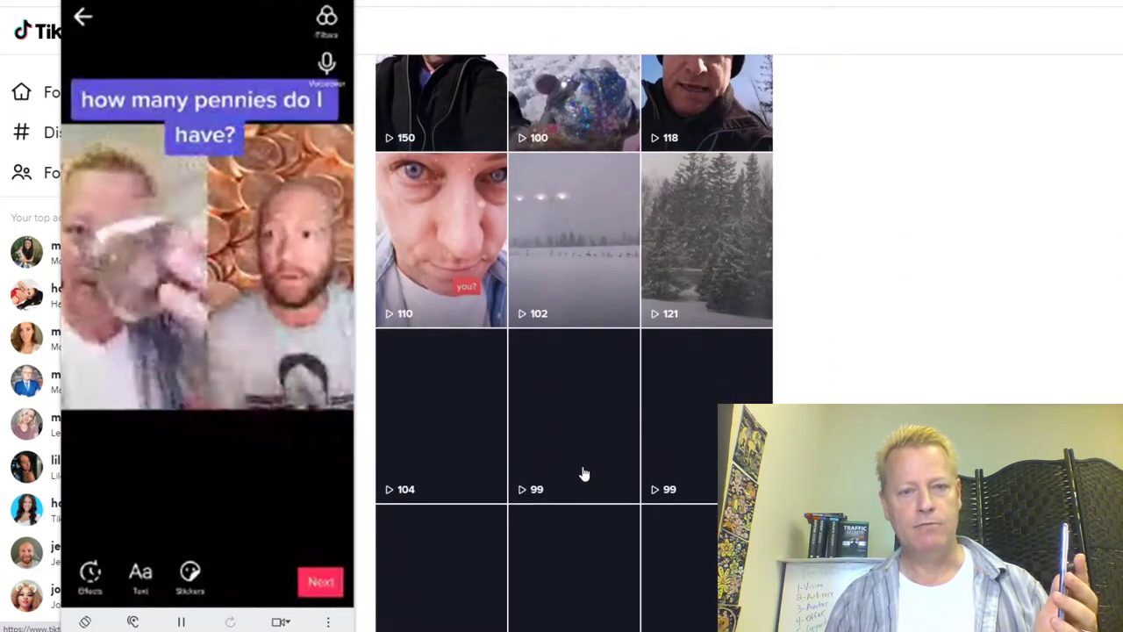
scroll(584, 473, "down", 1)
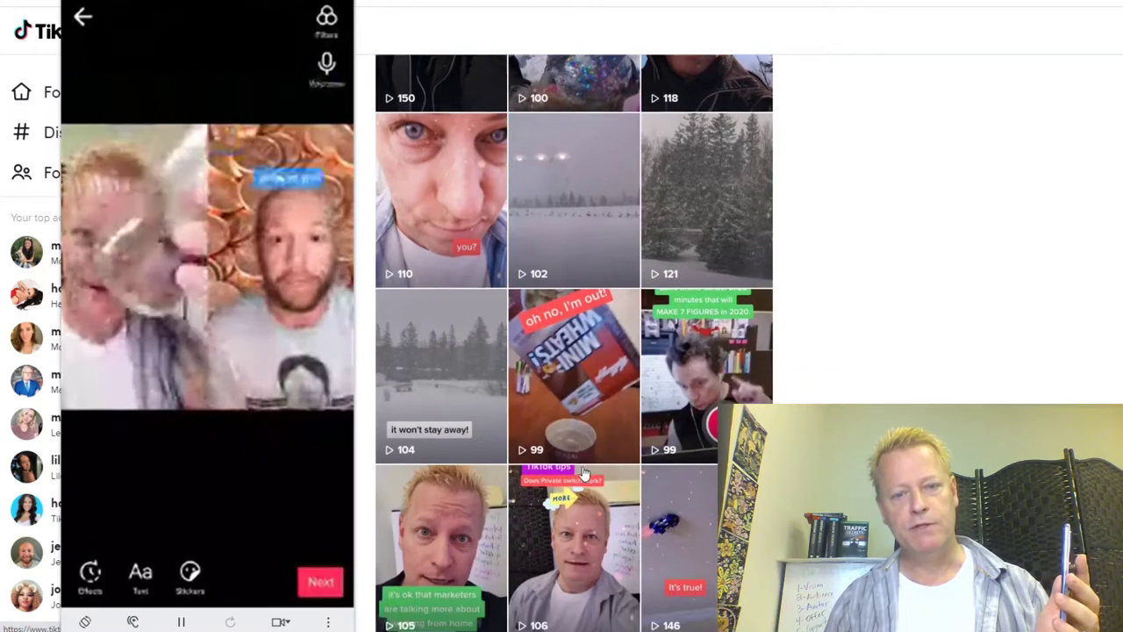
scroll(584, 474, "down", 3)
scroll(583, 474, "down", 2)
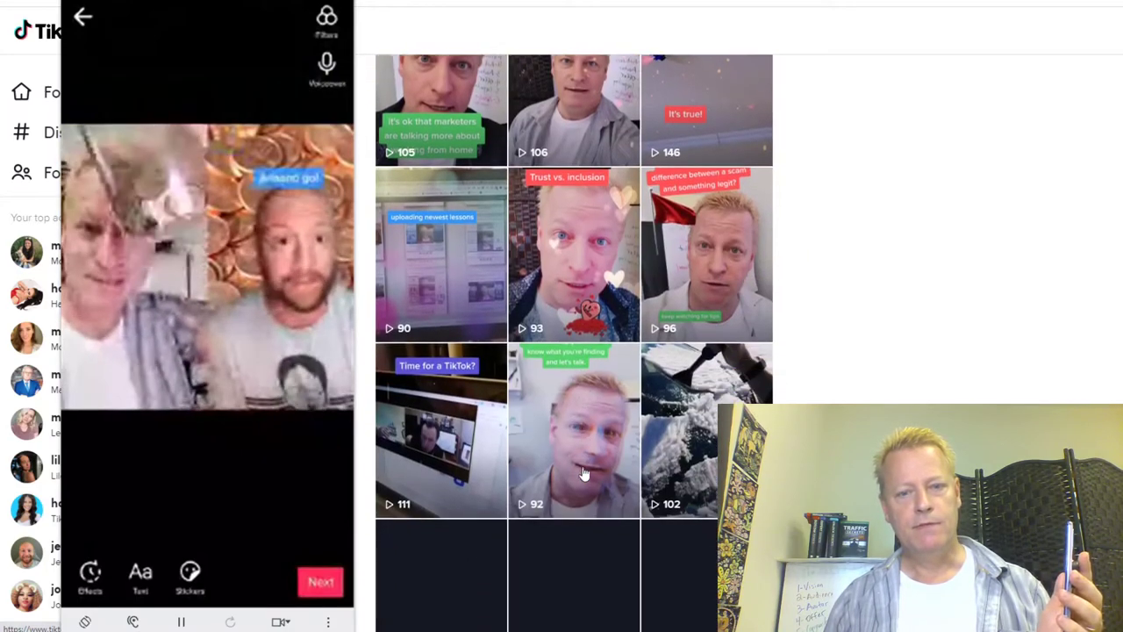
scroll(584, 473, "down", 2)
scroll(584, 473, "down", 3)
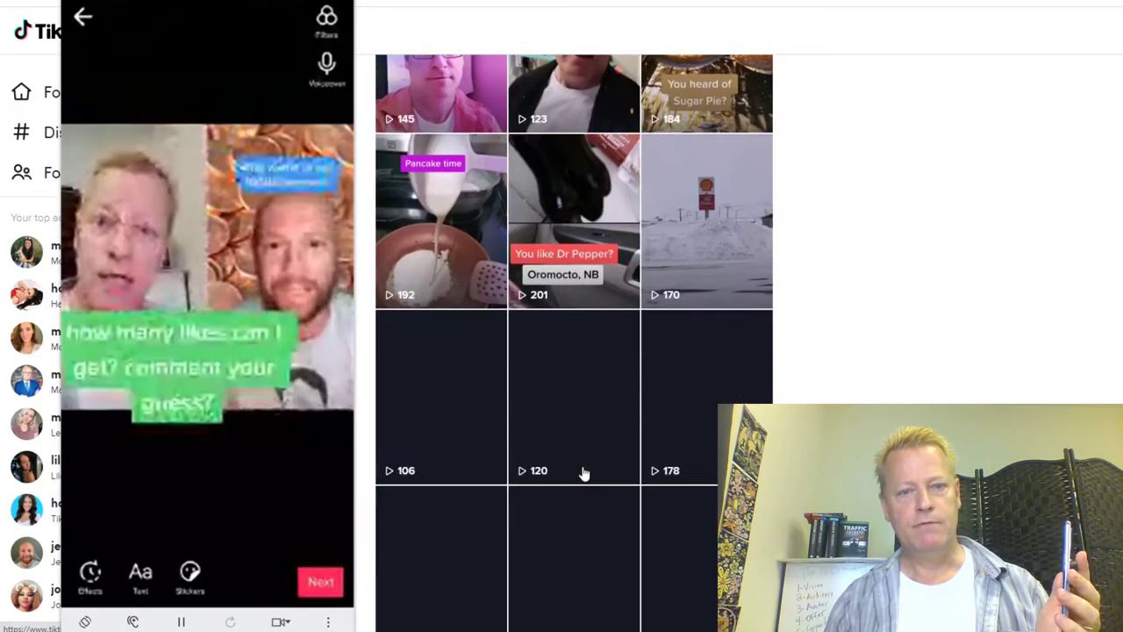
scroll(583, 474, "down", 3)
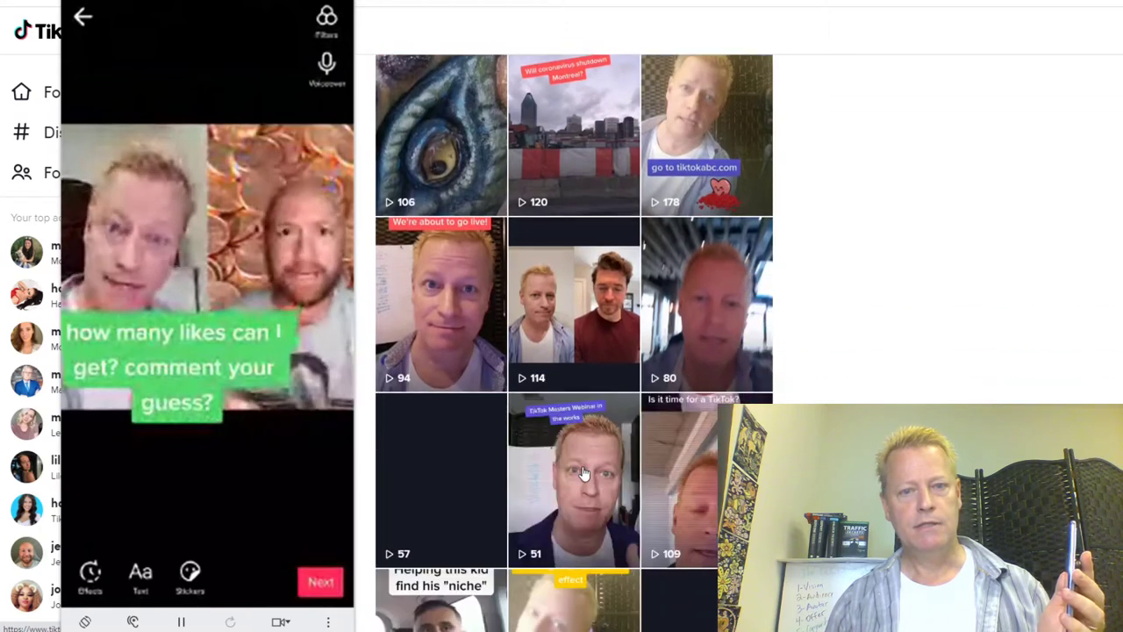
scroll(584, 473, "down", 1)
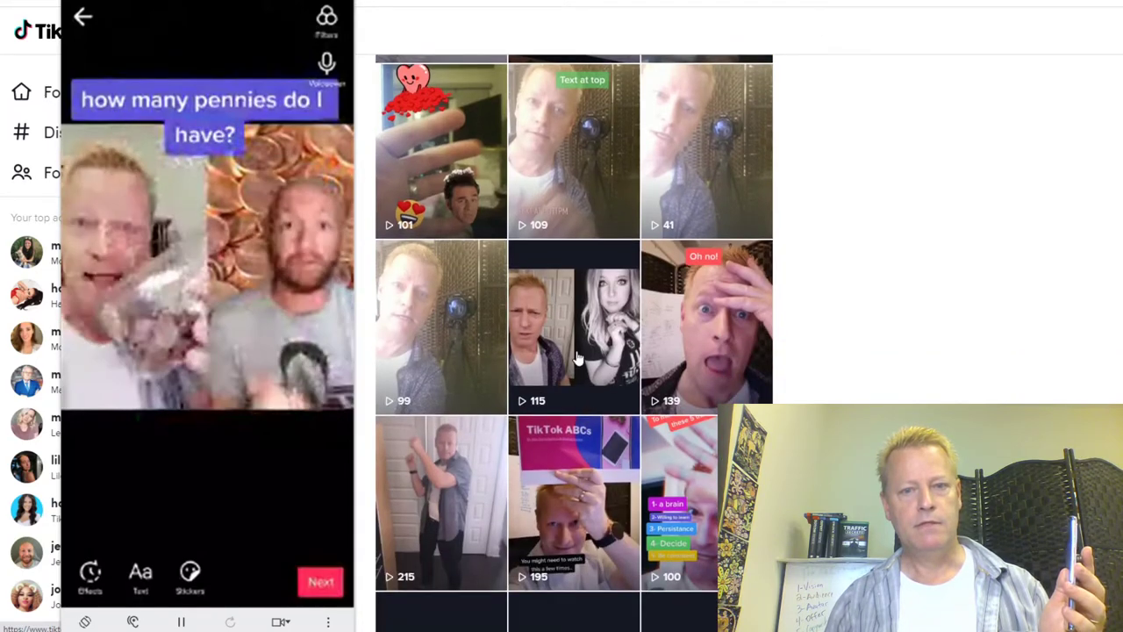
left_click(587, 354)
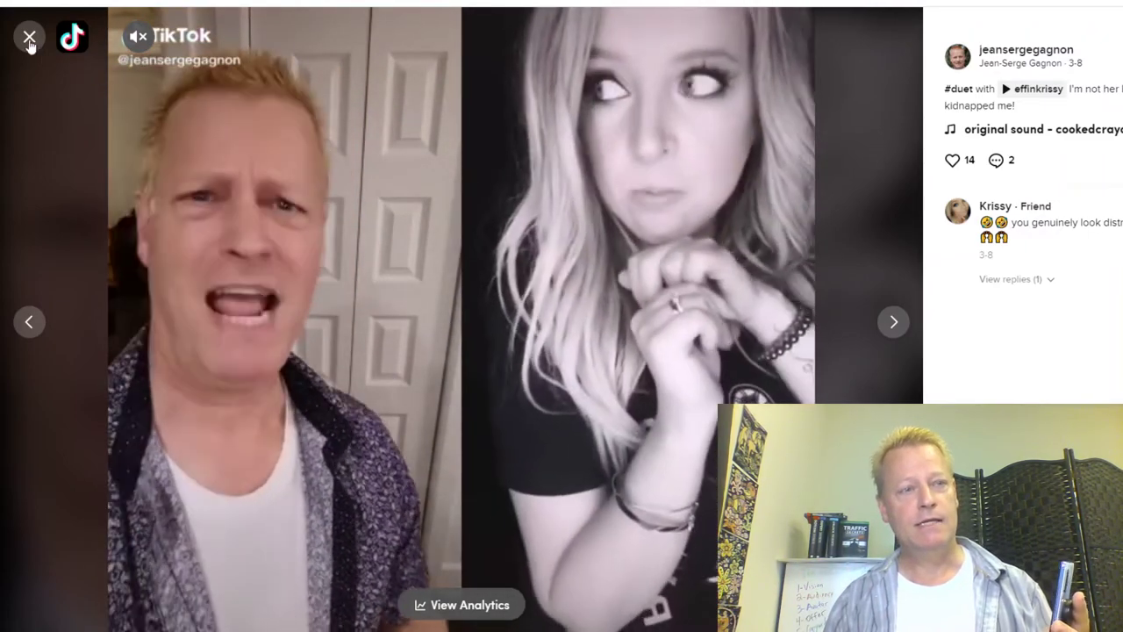
left_click(29, 39)
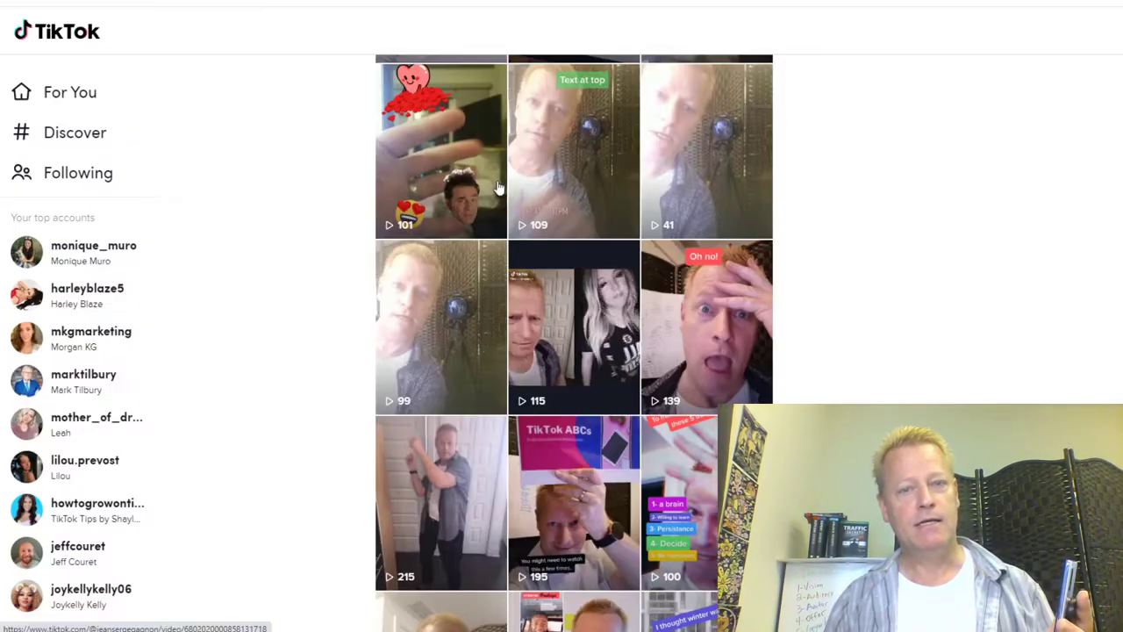
Step: Find an older duet further down the profile and play the one with the long-haired man in a red robe
scroll(614, 316, "down", 6)
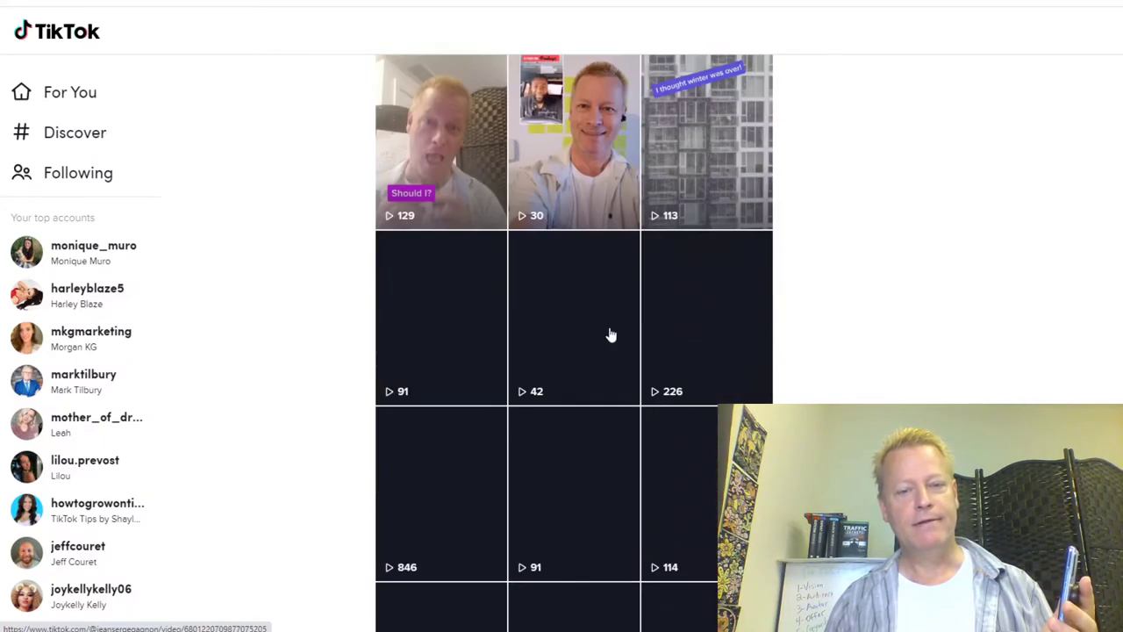
scroll(614, 333, "down", 3)
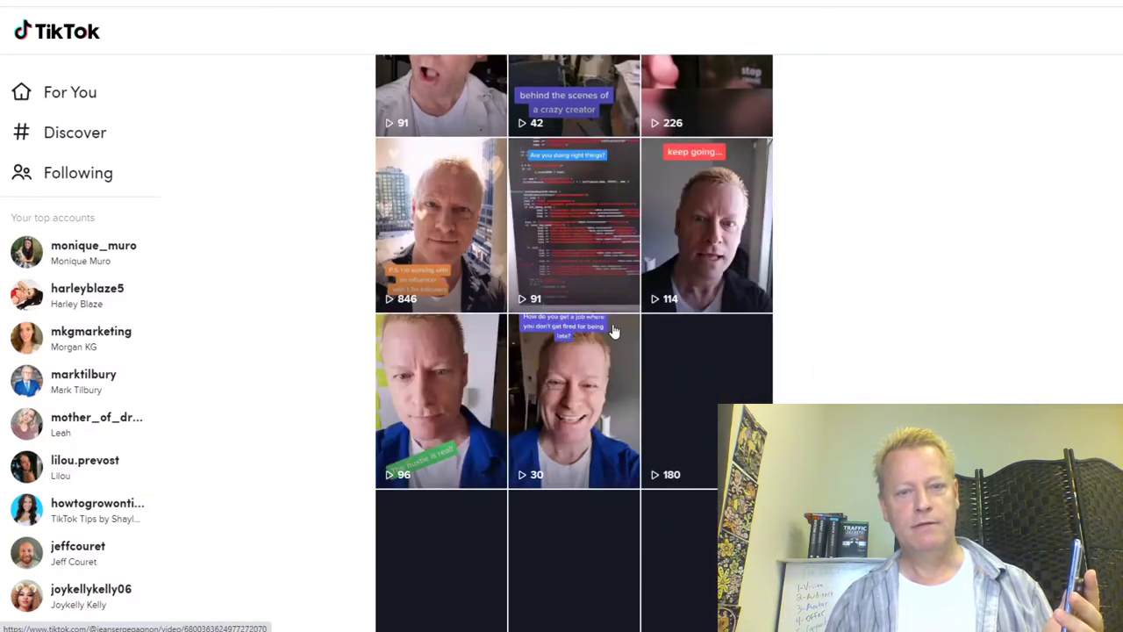
scroll(614, 332, "down", 4)
scroll(614, 332, "down", 3)
scroll(615, 332, "down", 2)
scroll(614, 332, "down", 2)
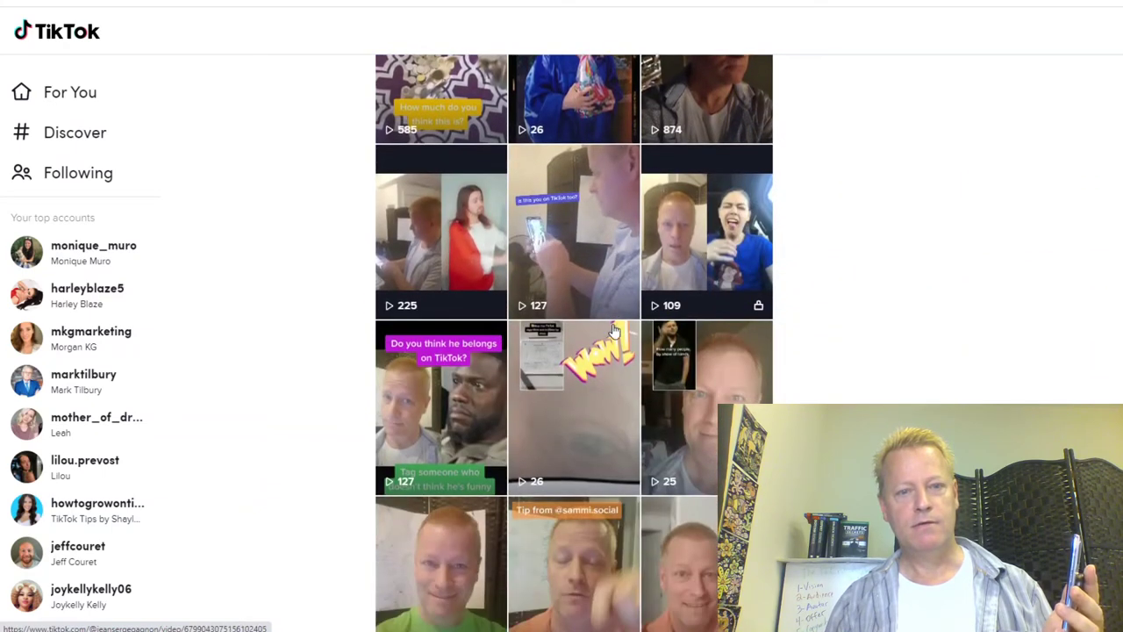
left_click(445, 247)
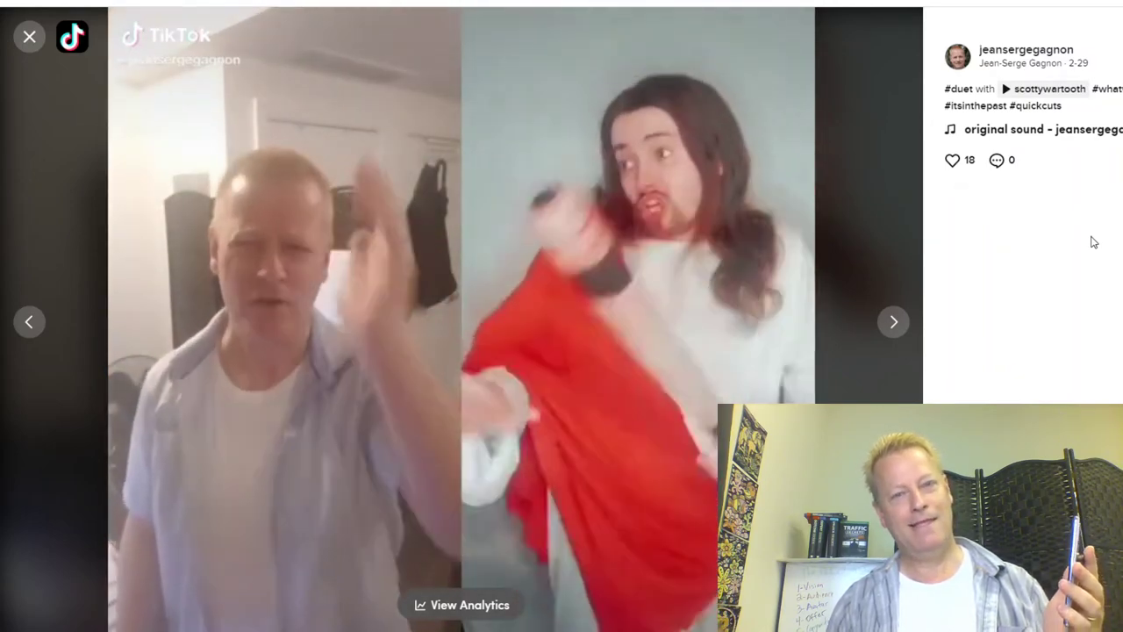
mouse_move(153, 66)
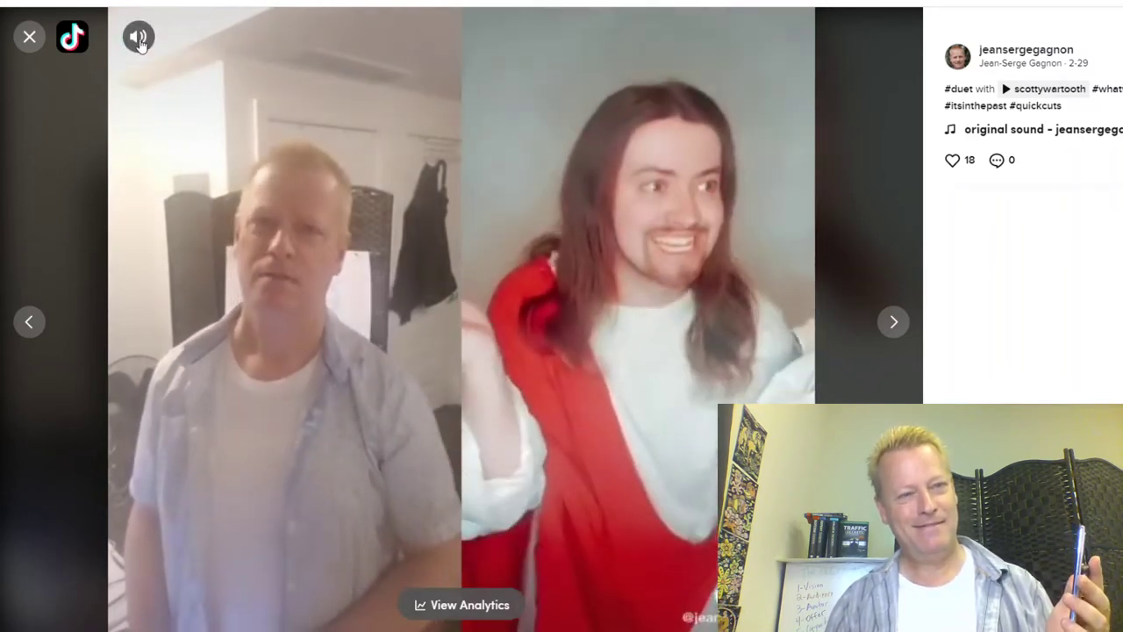
Step: Close the duet with the man in the red robe and look through the profile's older videos for more duets
left_click(29, 36)
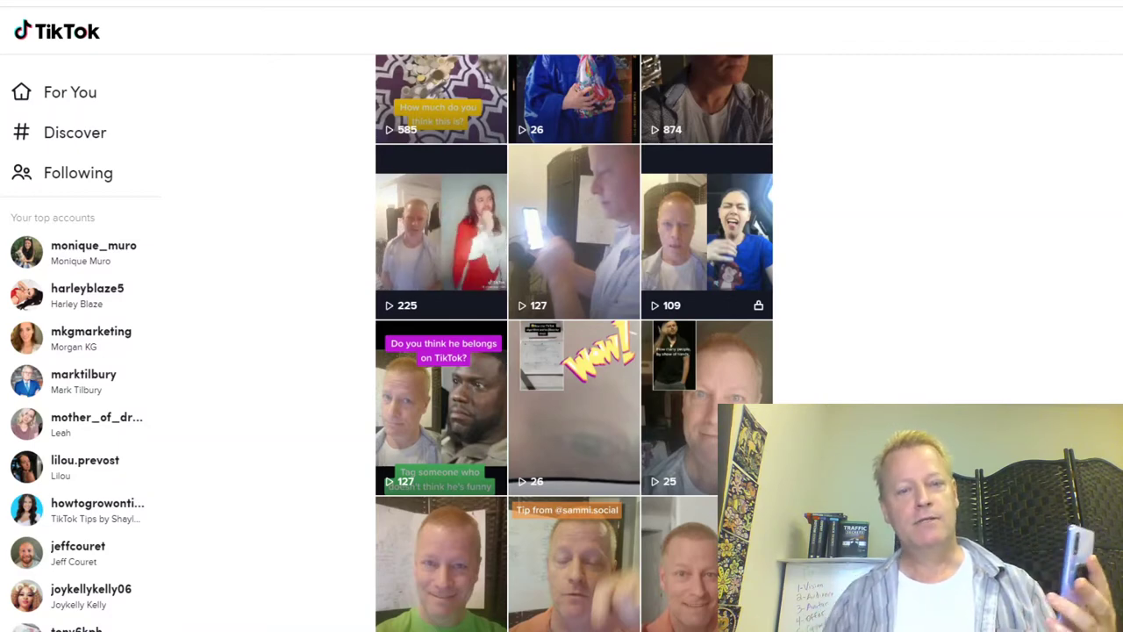
scroll(518, 305, "down", 4)
scroll(518, 305, "up", 2)
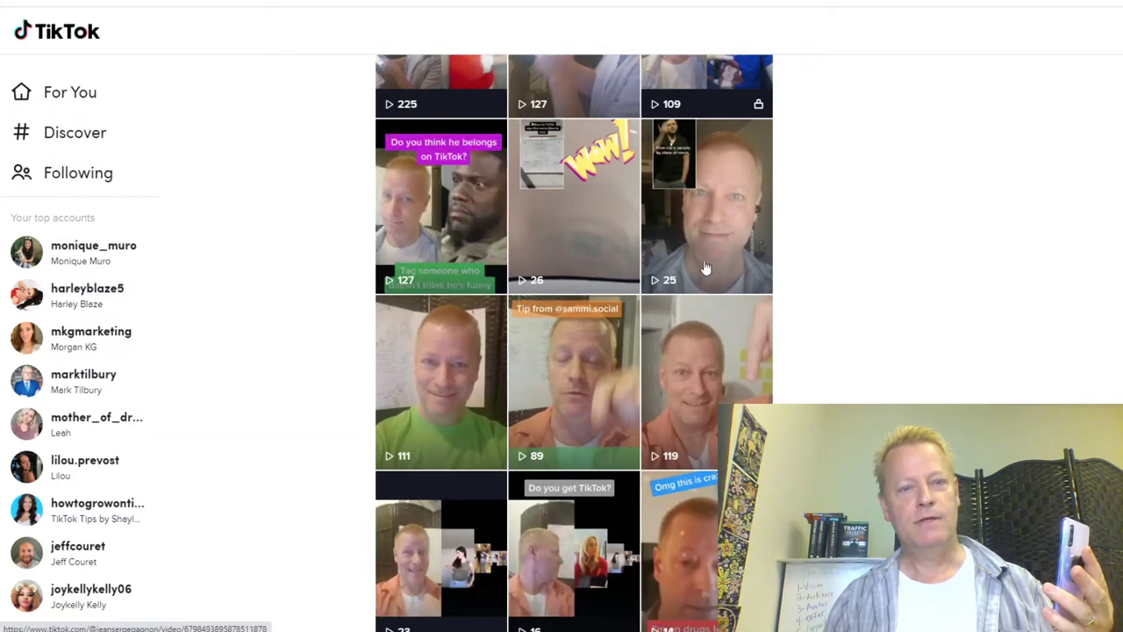
scroll(785, 294, "down", 3)
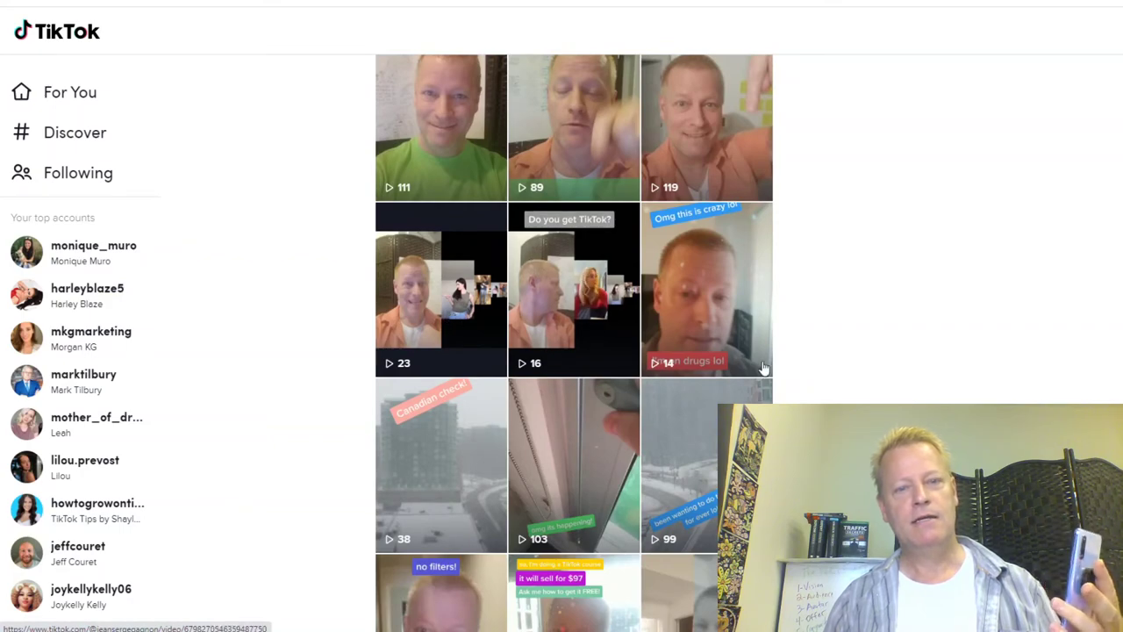
scroll(873, 334, "up", 5)
scroll(875, 337, "down", 5)
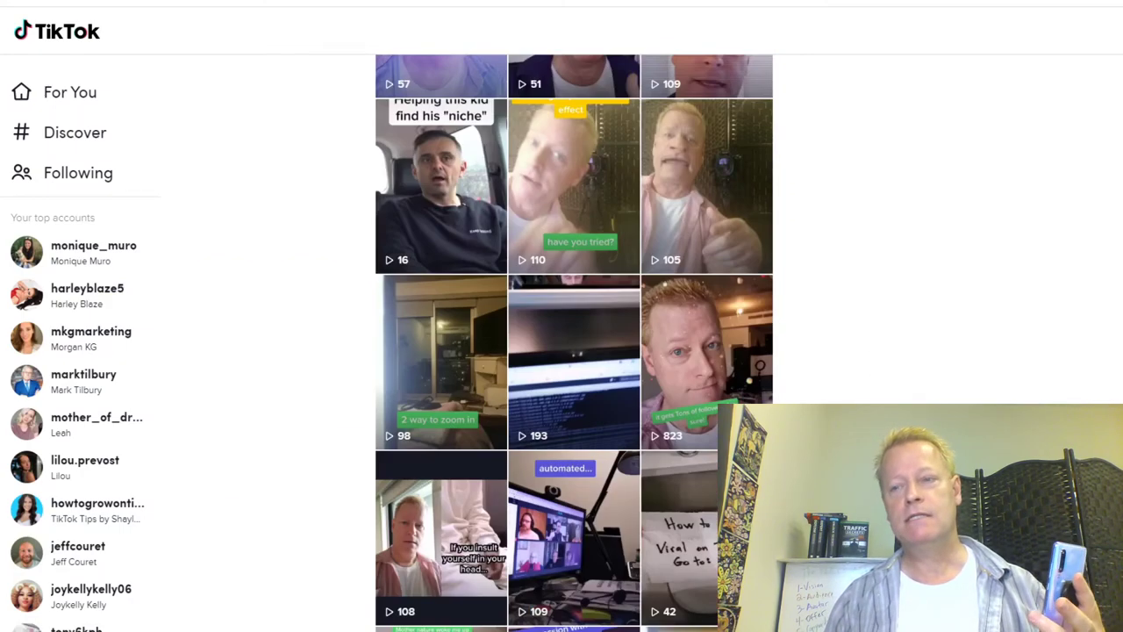
scroll(735, 365, "down", 4)
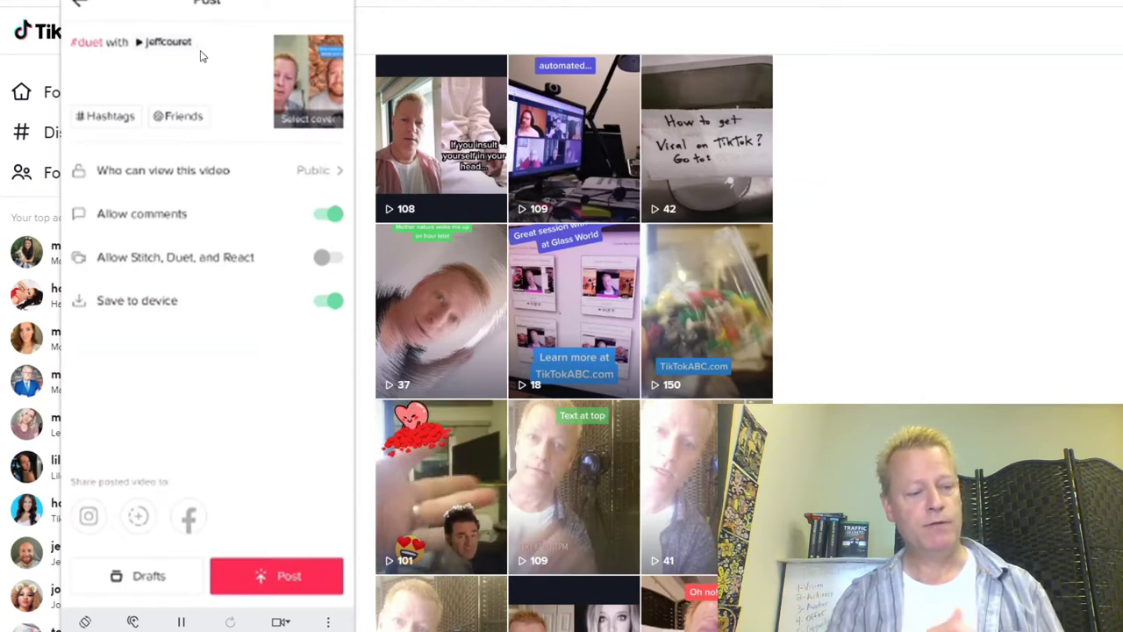
Step: Add the caption "hope this gets lots of likes. have you done a duet before?" after the duet credit
left_click(200, 55)
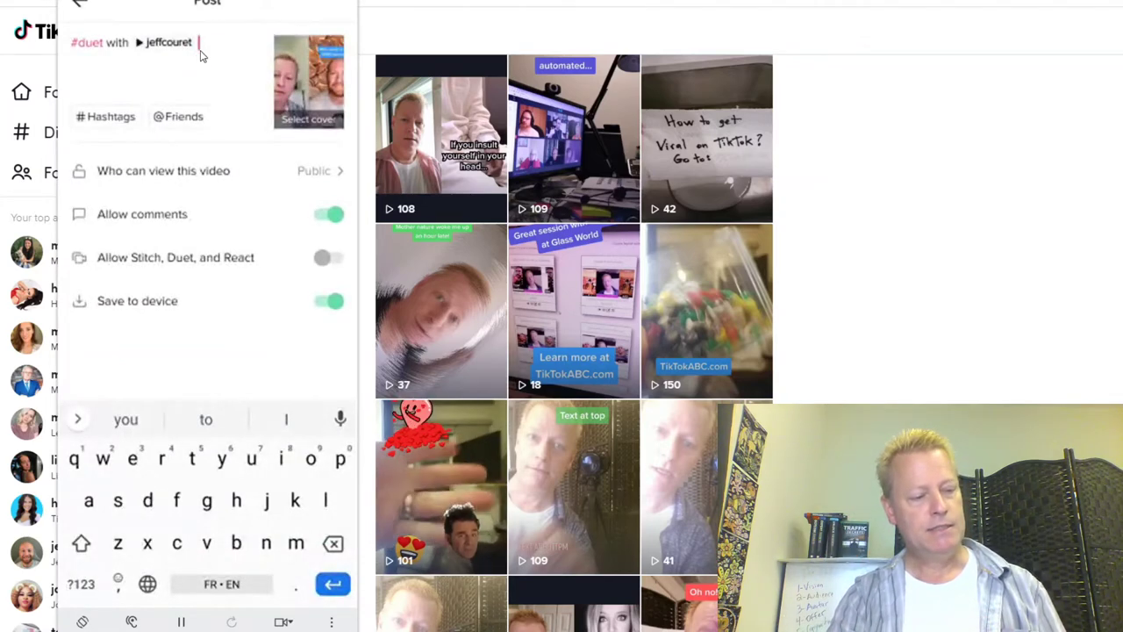
type("hop")
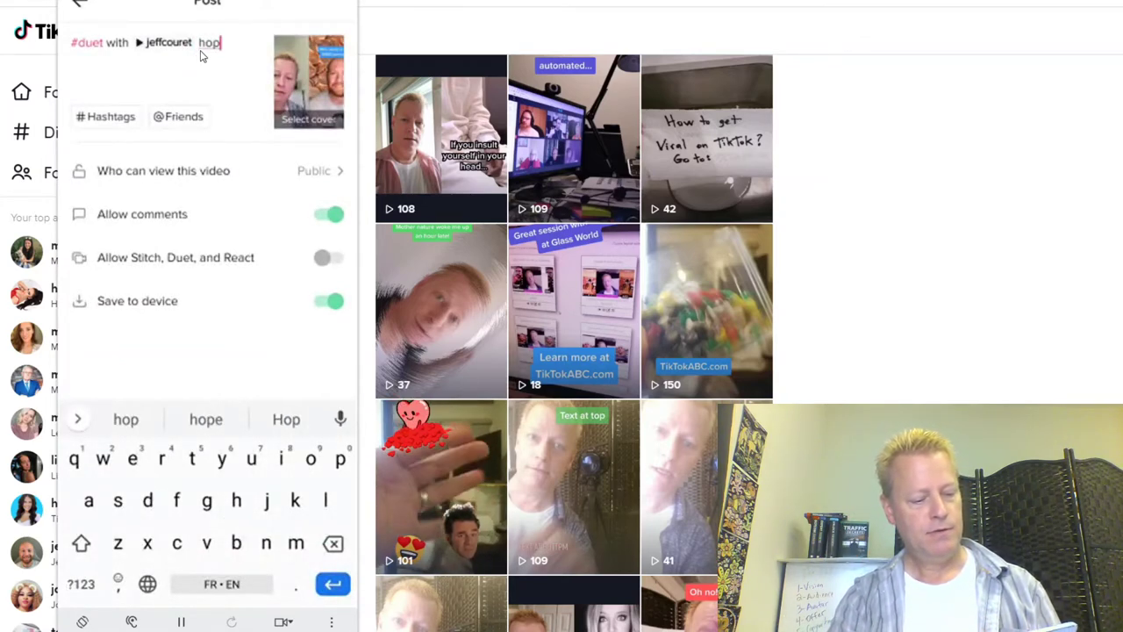
type("e this ")
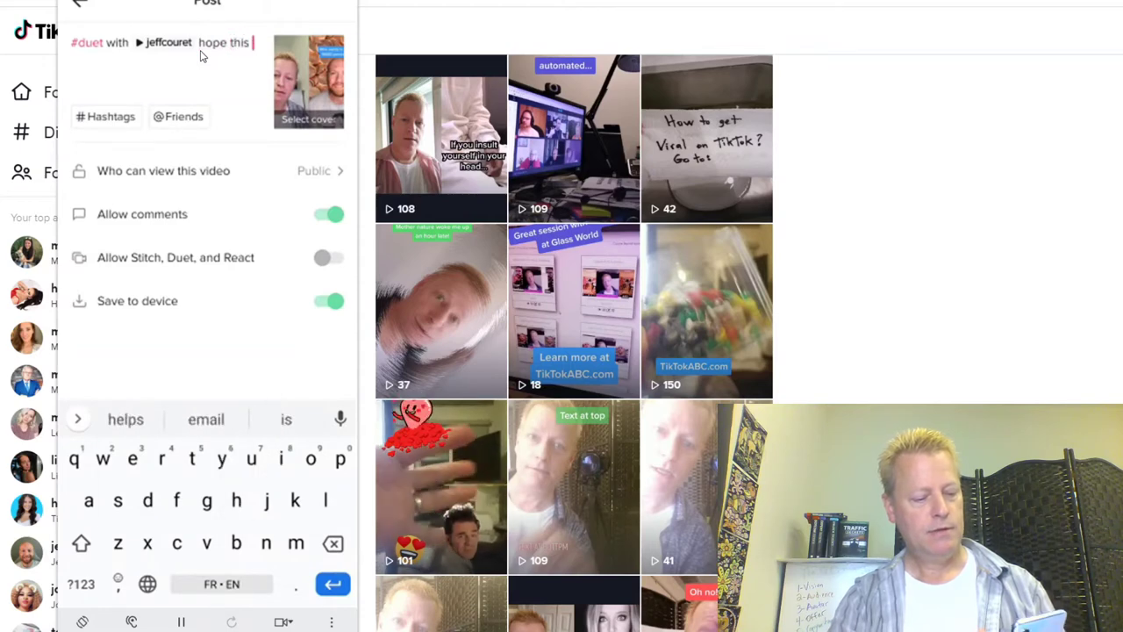
type("gets lo")
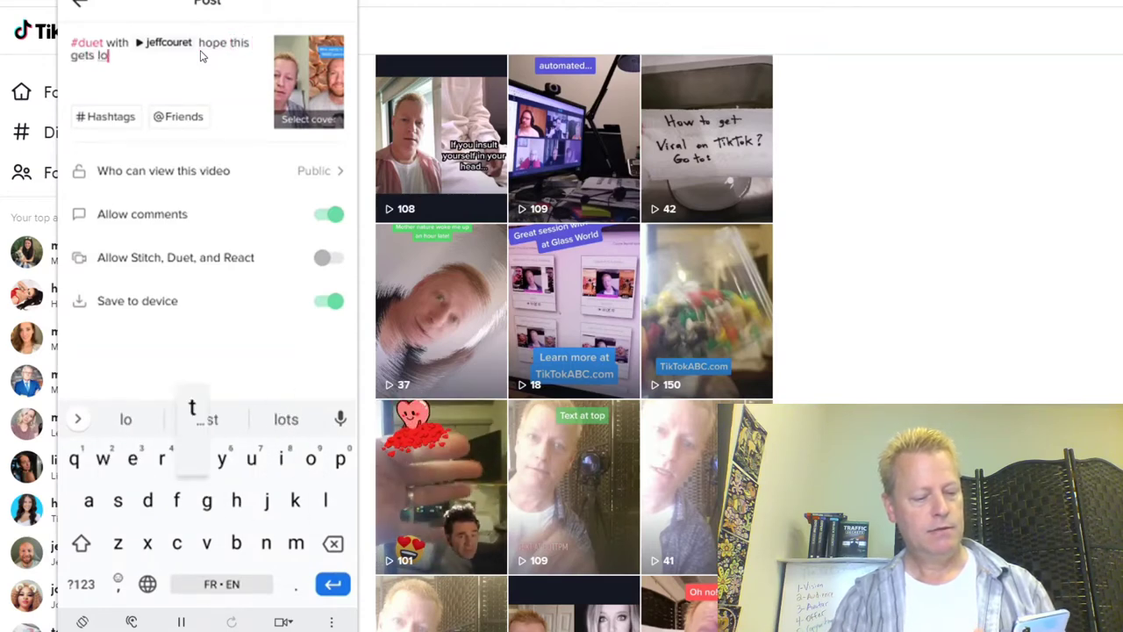
type("ts of likes")
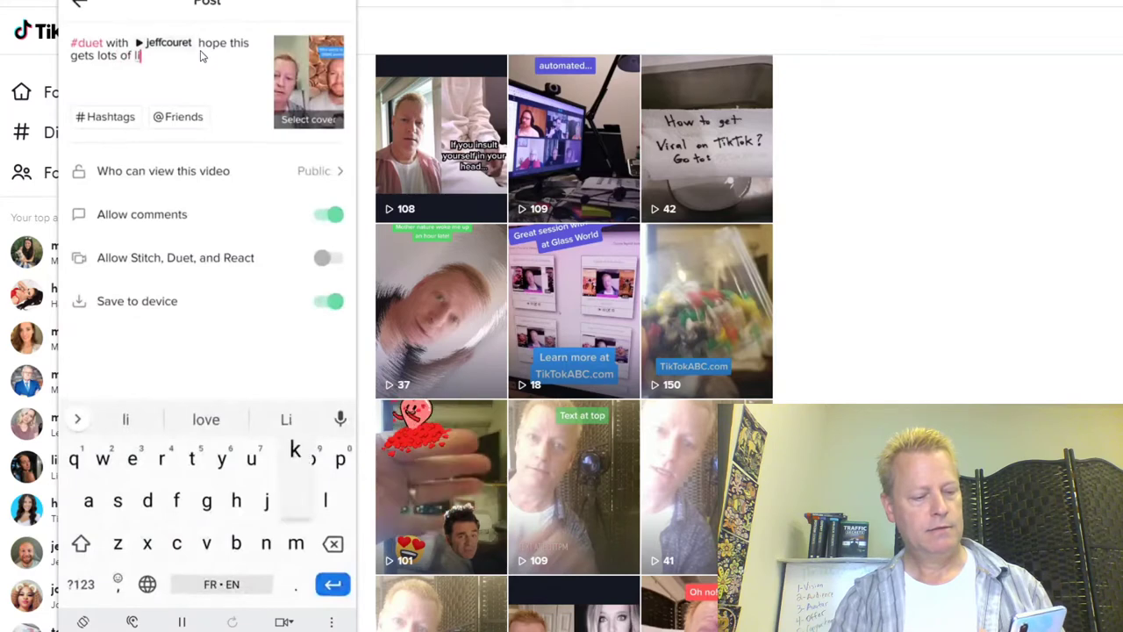
type(". h")
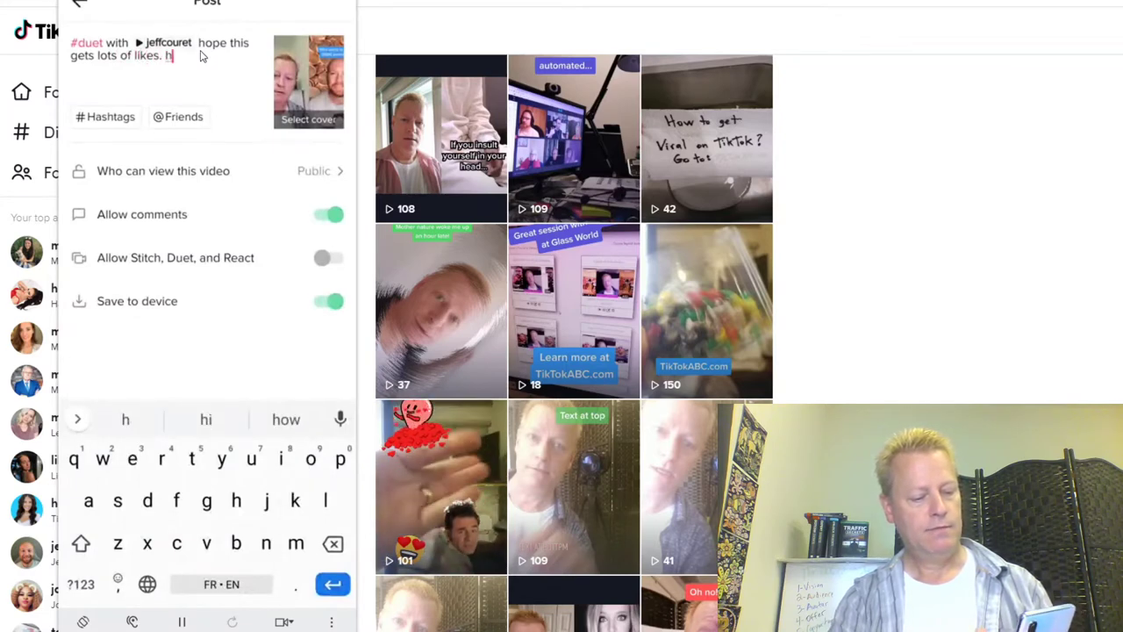
type("ave you ")
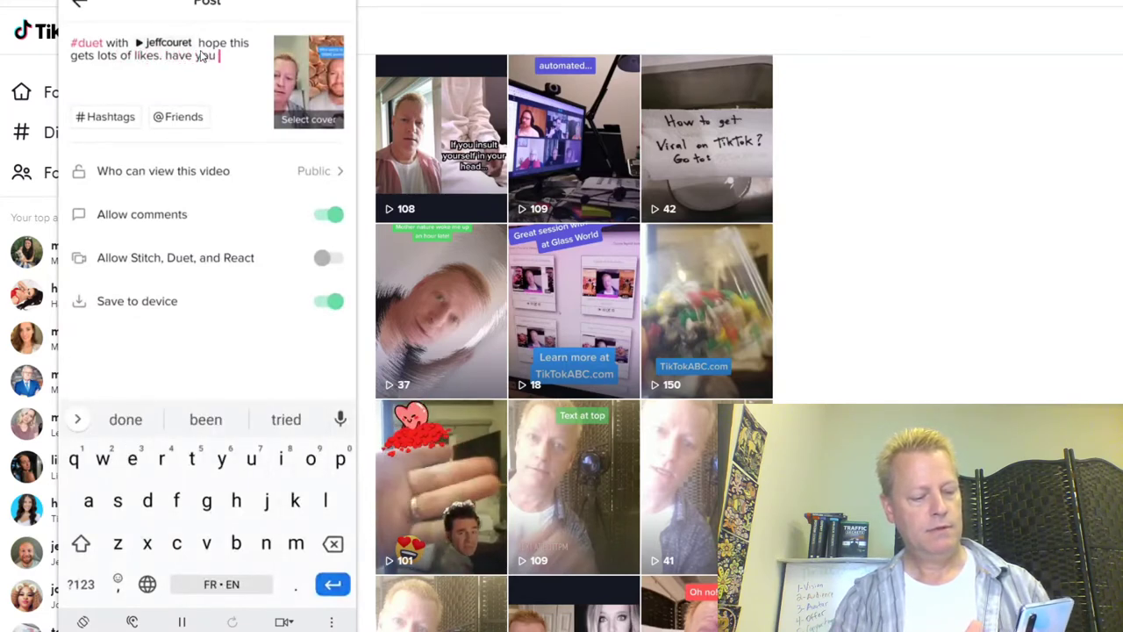
type("fone a d")
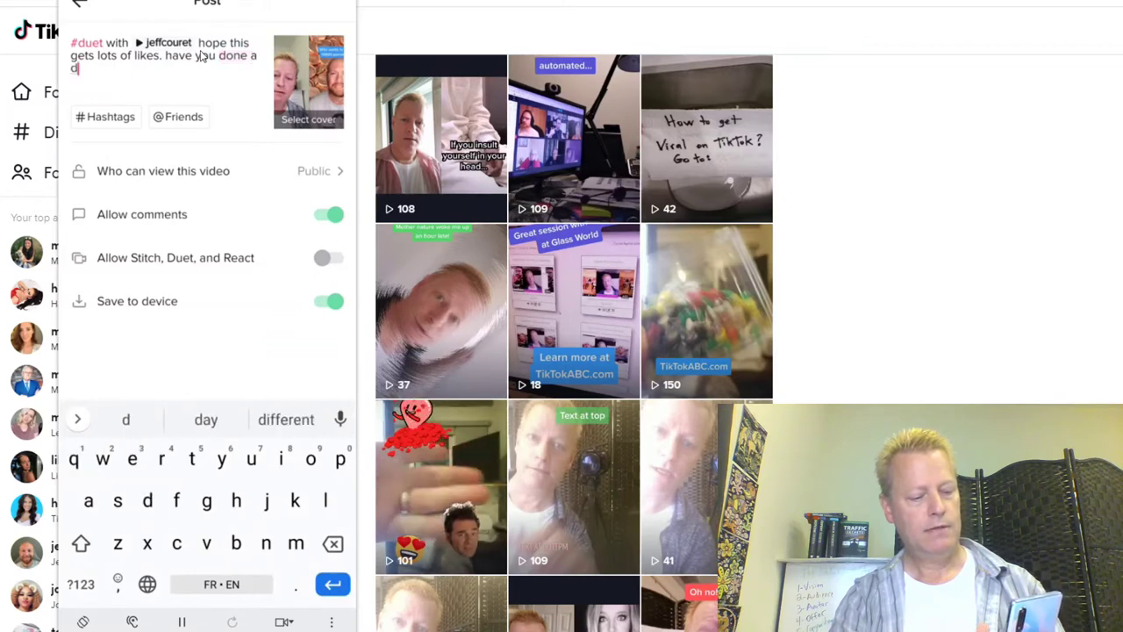
type("uet befo")
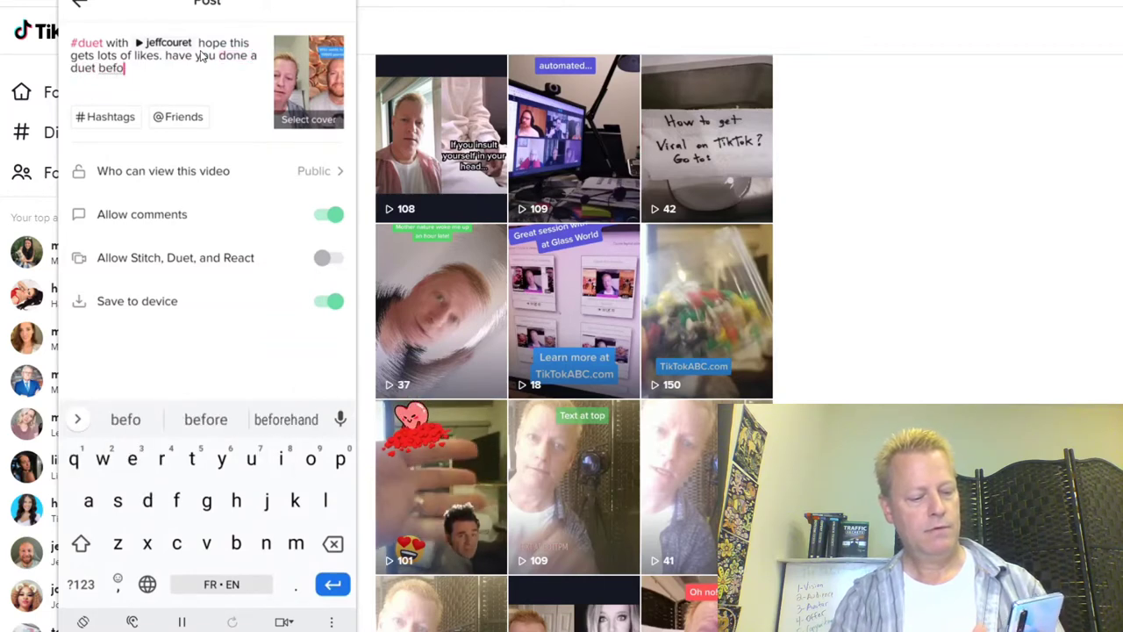
type("re?")
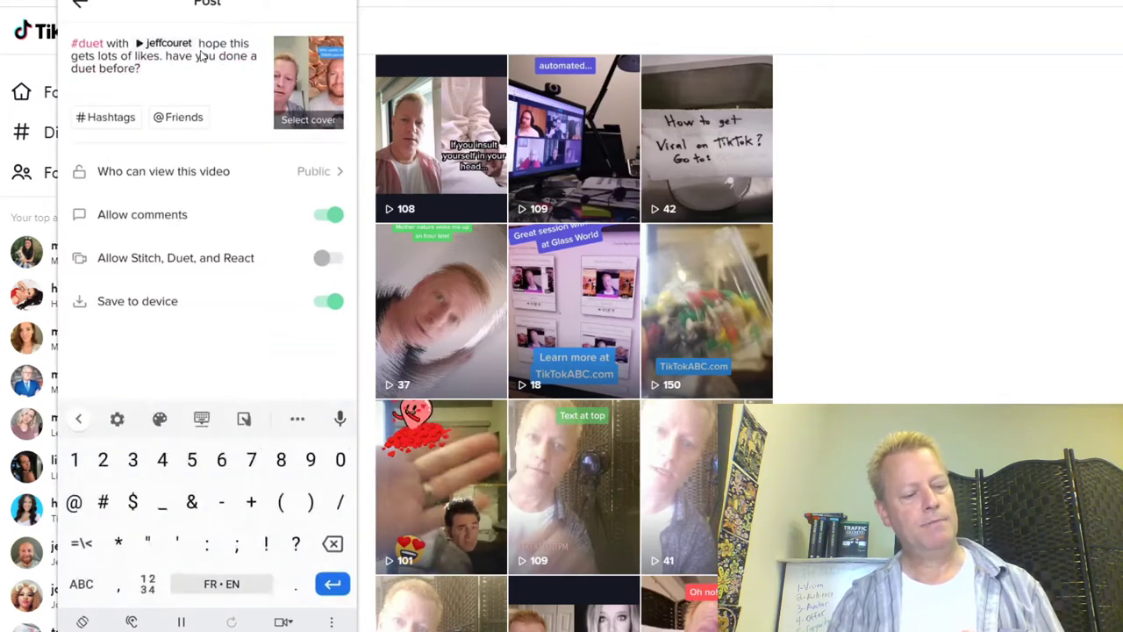
Step: Add the hashtags #askjeanserge, #clickecourse, #documentingthejourney and #tiktokabc to the duet caption and allow Stitch, Duet, and React
type(" #")
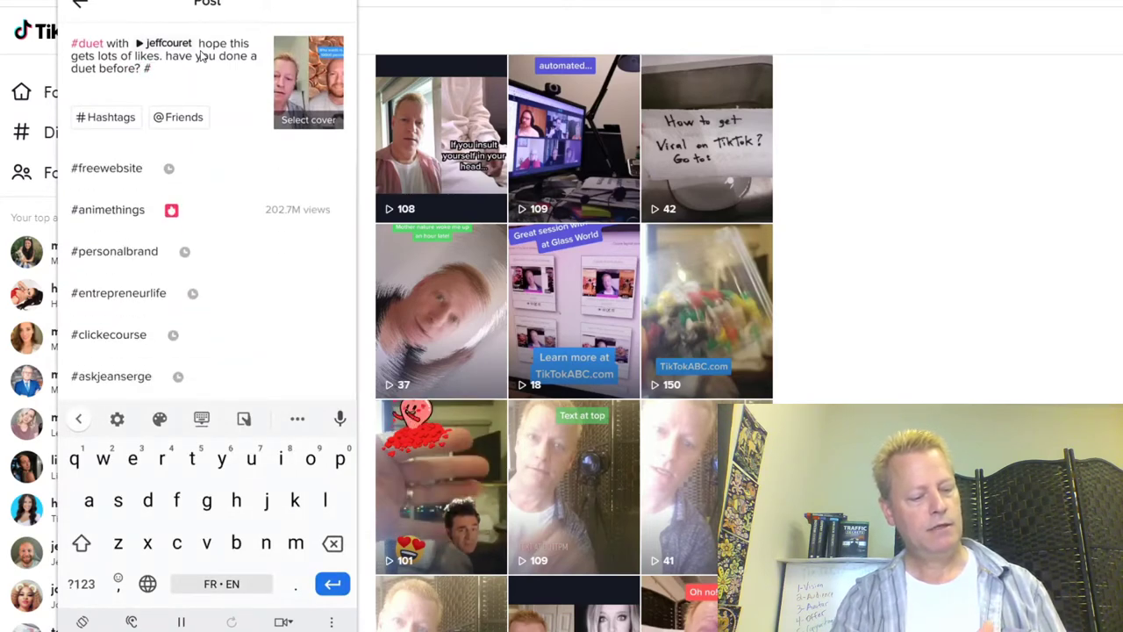
type("askjeanserge #")
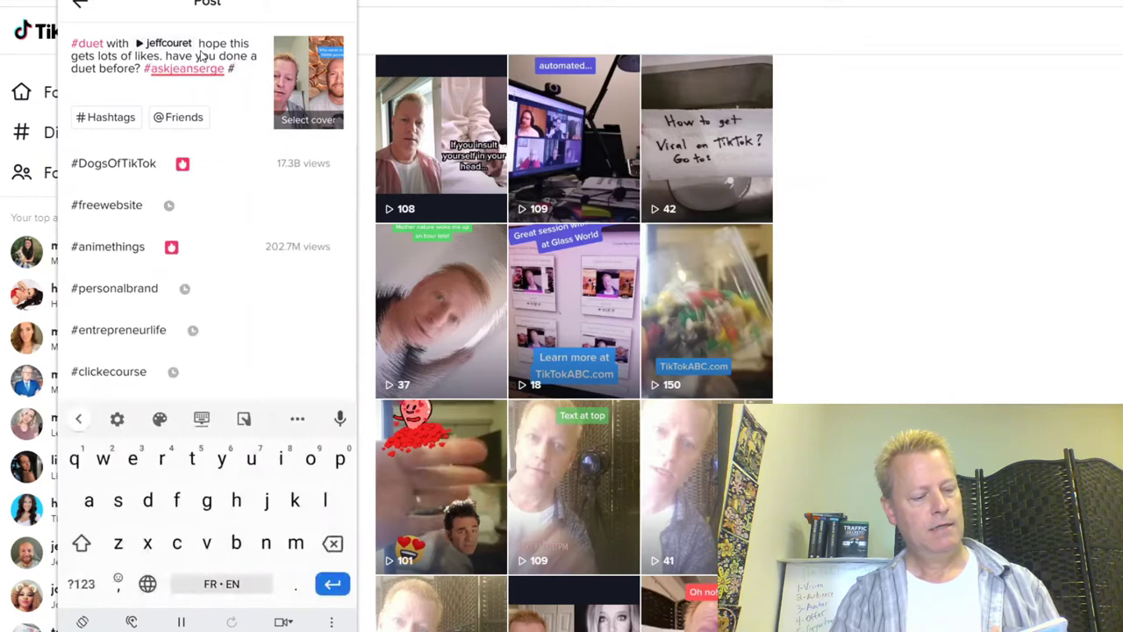
type("clickecourse #")
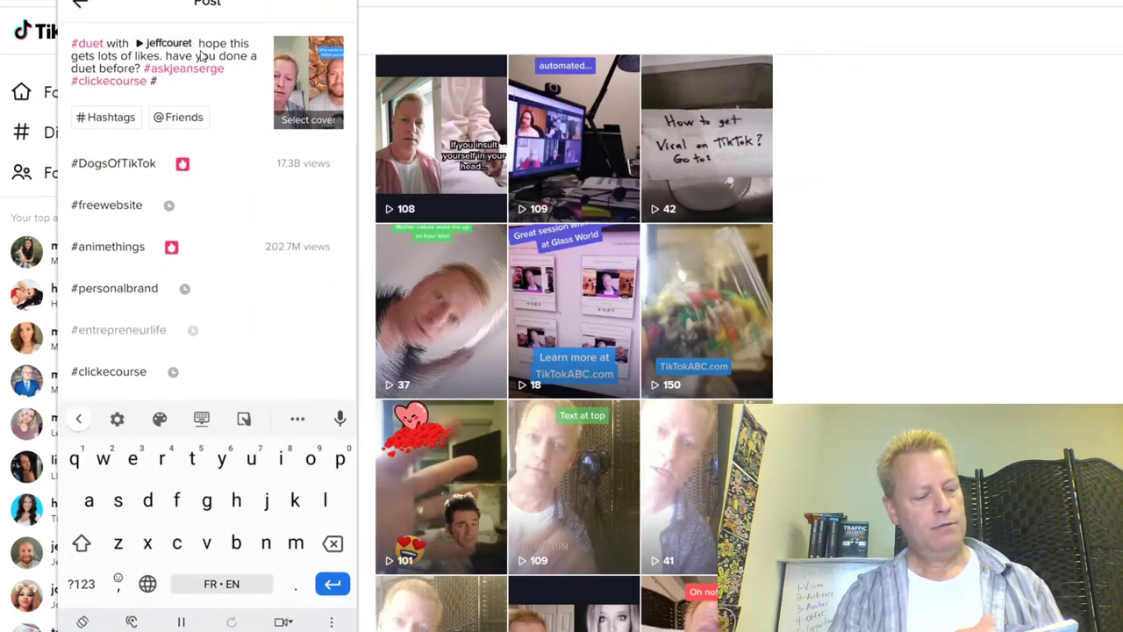
scroll(201, 351, "down", 3)
type("documentingthejourney ")
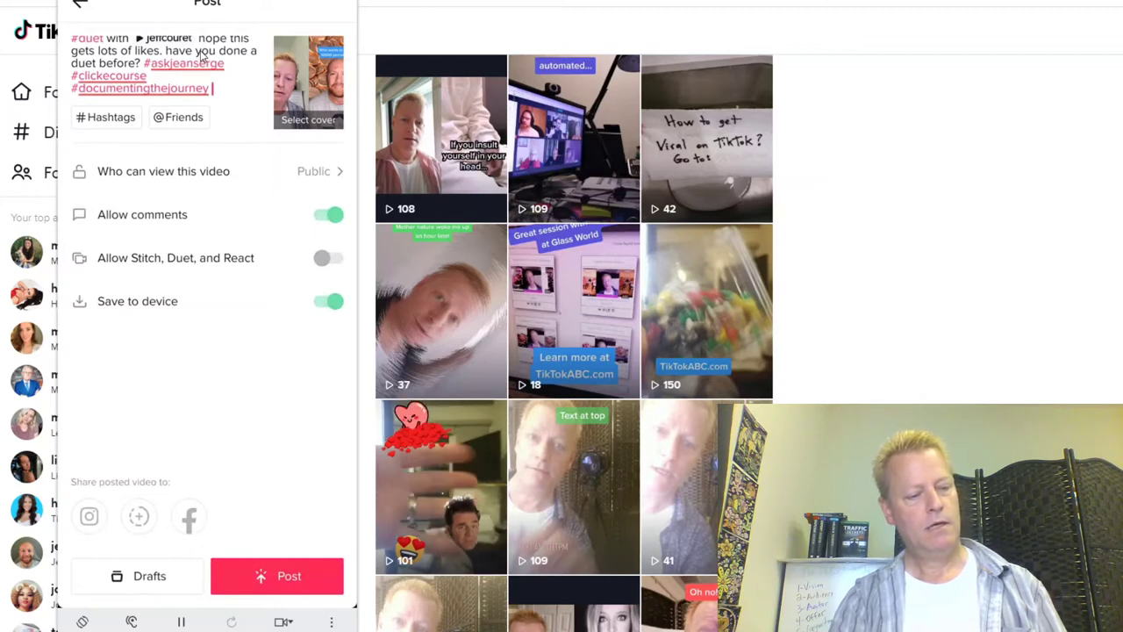
type("#")
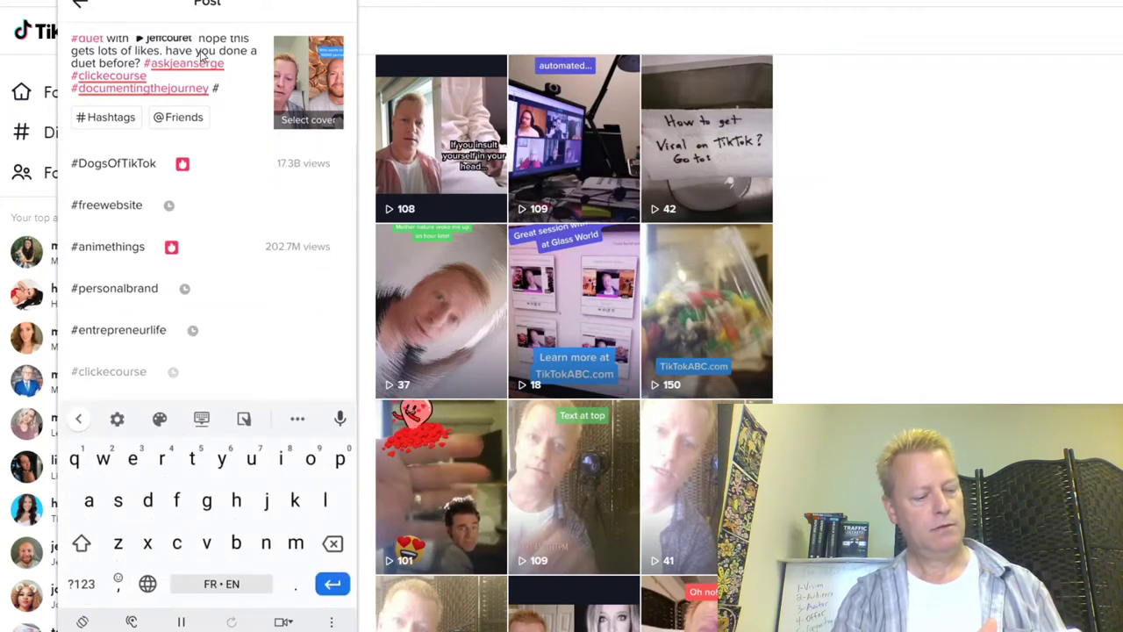
scroll(202, 351, "down", 3)
type("tiktokabc")
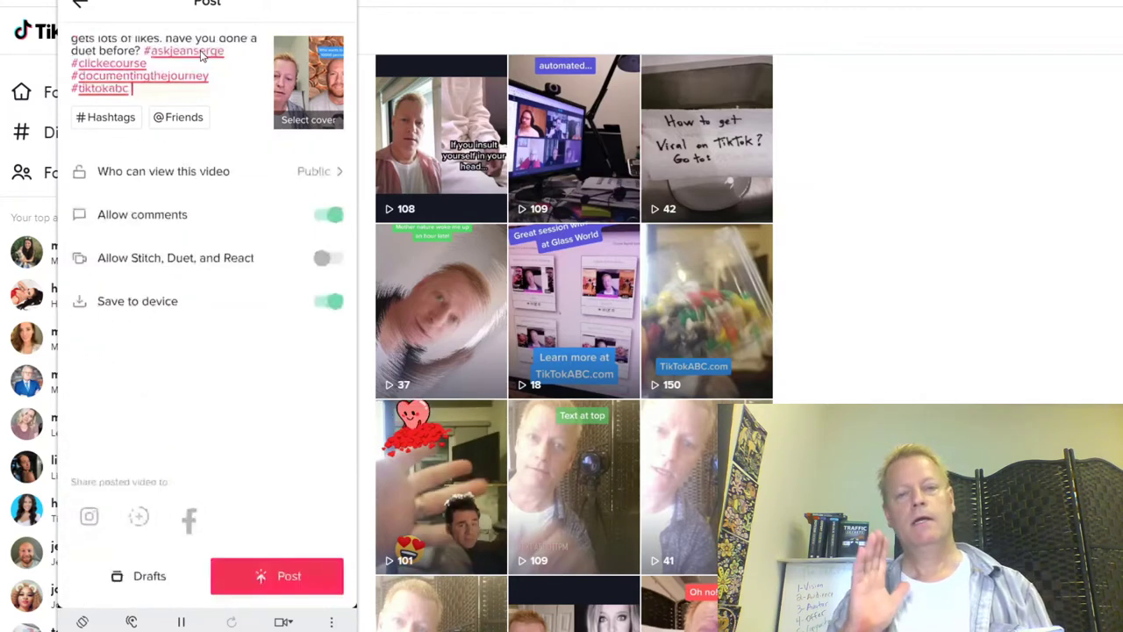
left_click(329, 258)
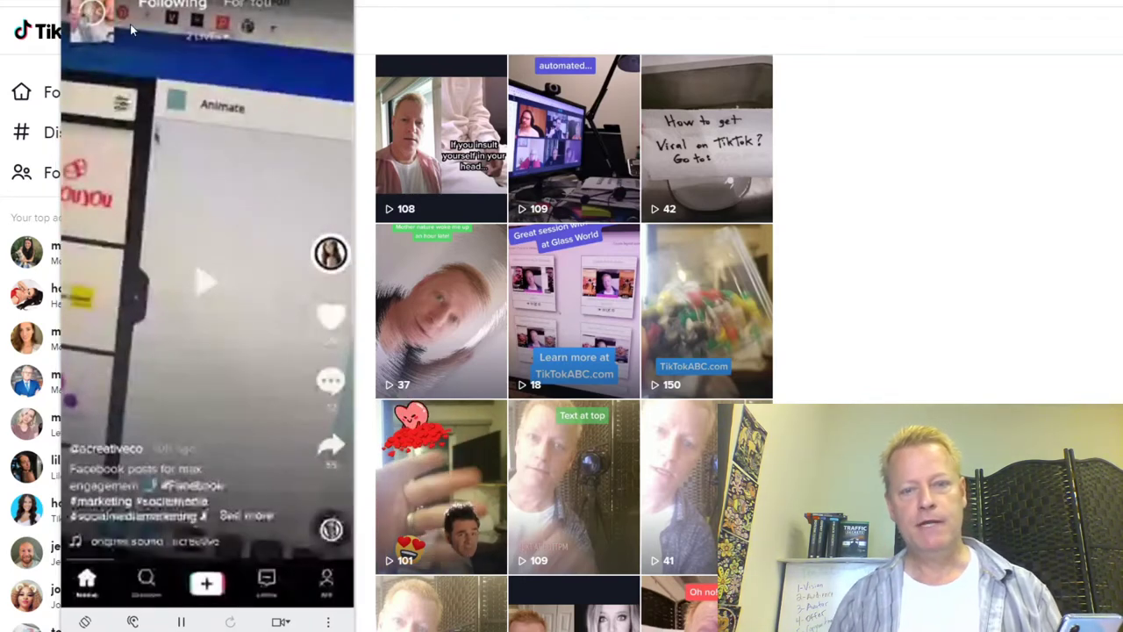
Step: Record a React to the 10000 pennies video with the front camera, placing the original clip in the frame's upper-right corner
mouse_move(696, 159)
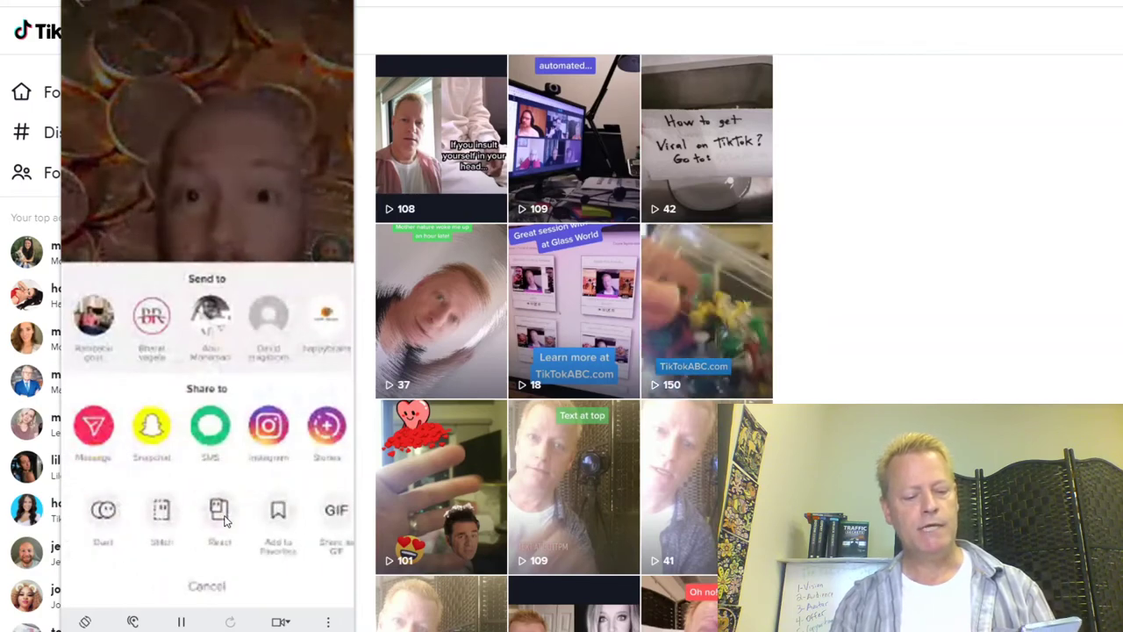
left_click(219, 512)
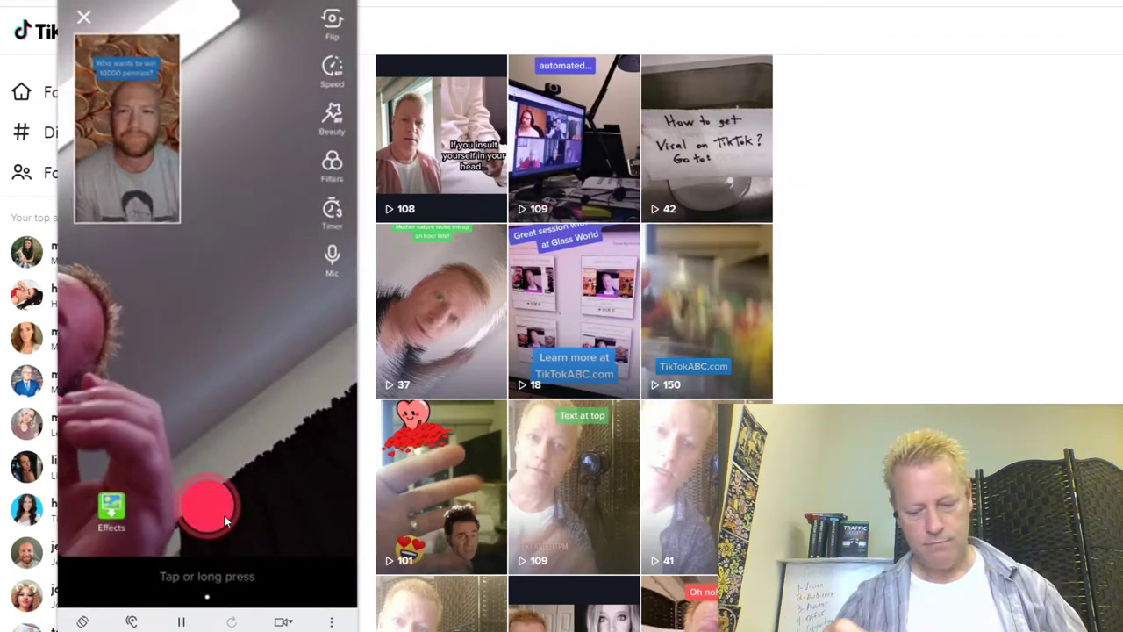
left_click(224, 520)
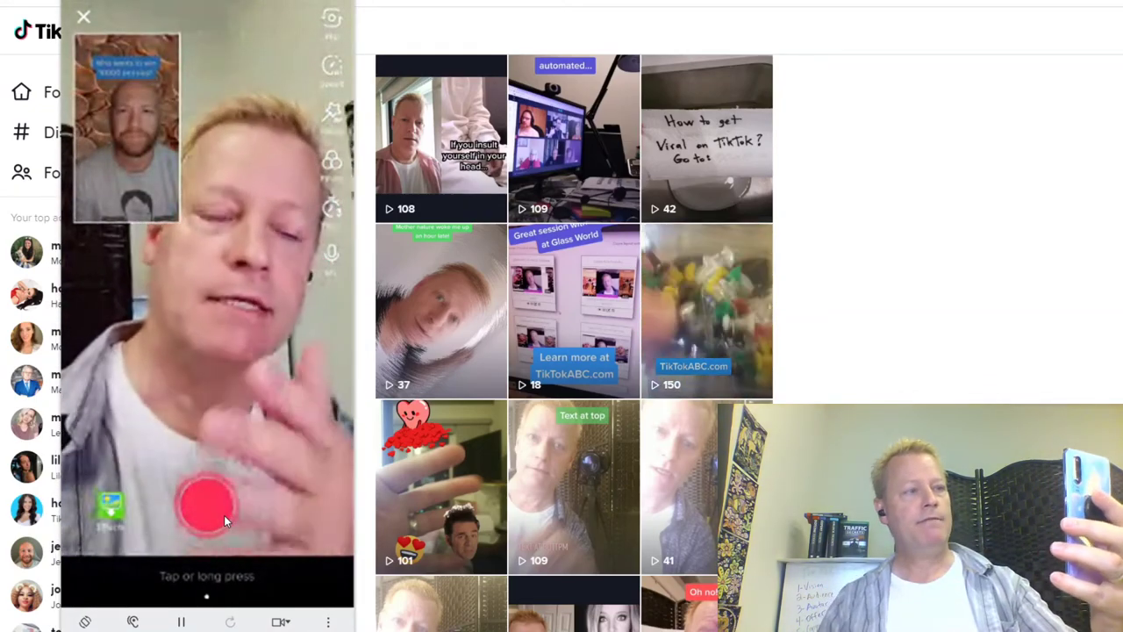
left_click(223, 521)
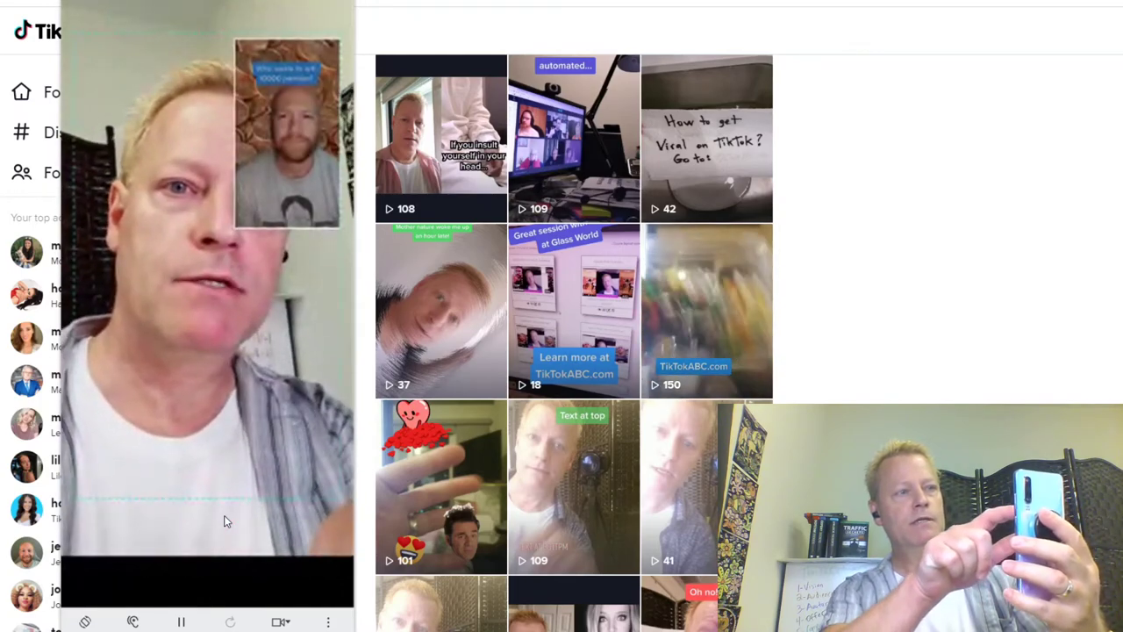
left_click(224, 522)
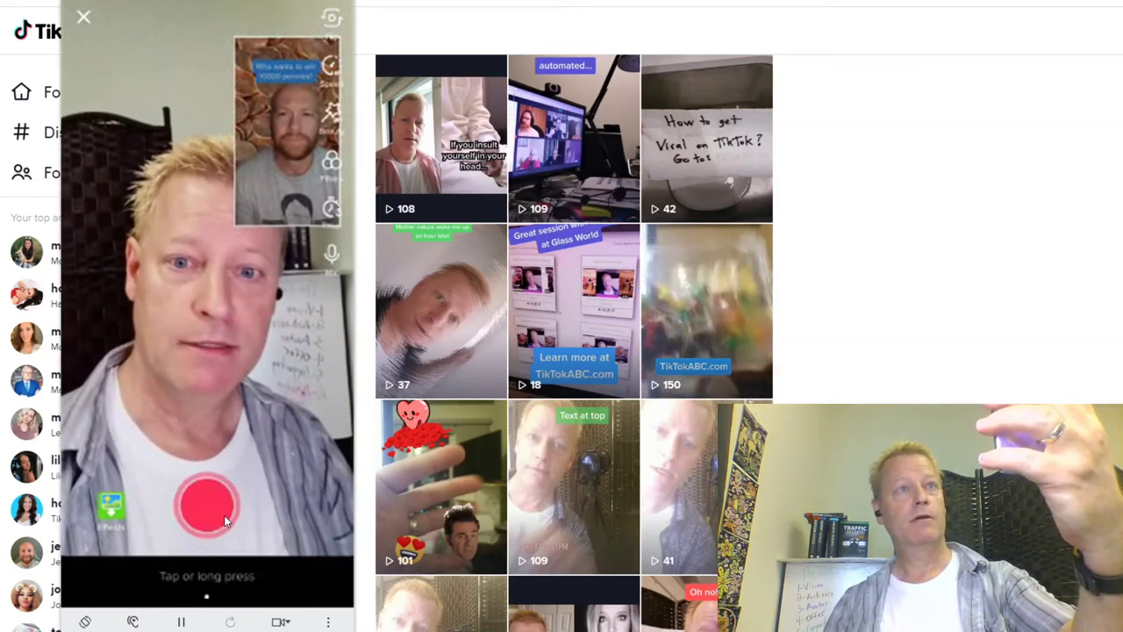
left_click(224, 521)
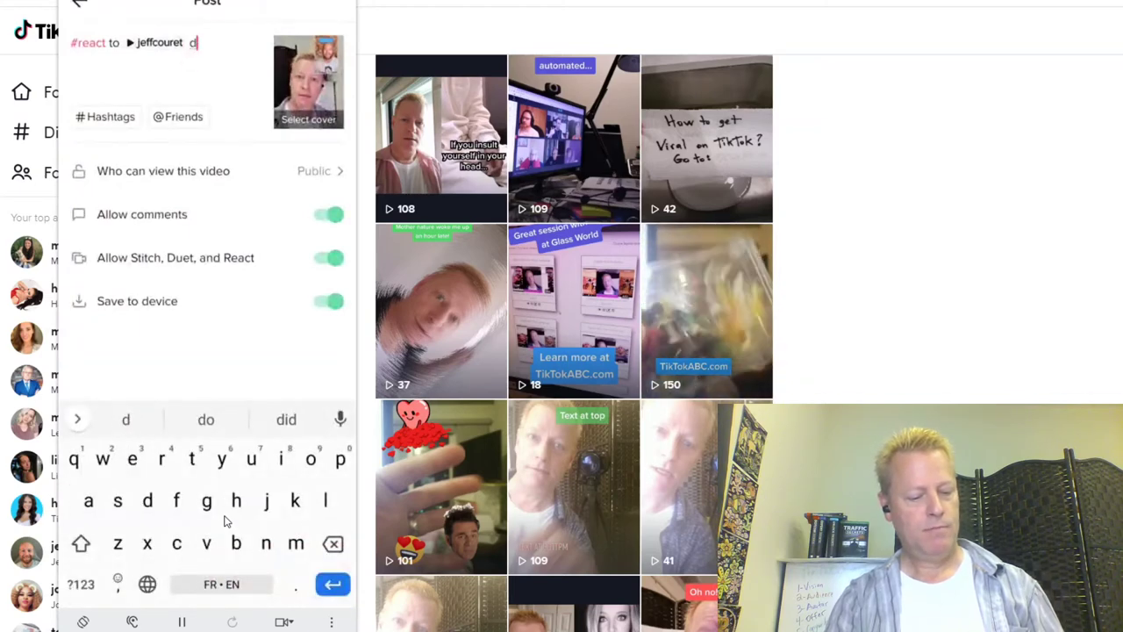
Step: Caption the react video "comment how many pennies I have!" with the hashtags #documentingthejourney and #askjeanserge
type("comm")
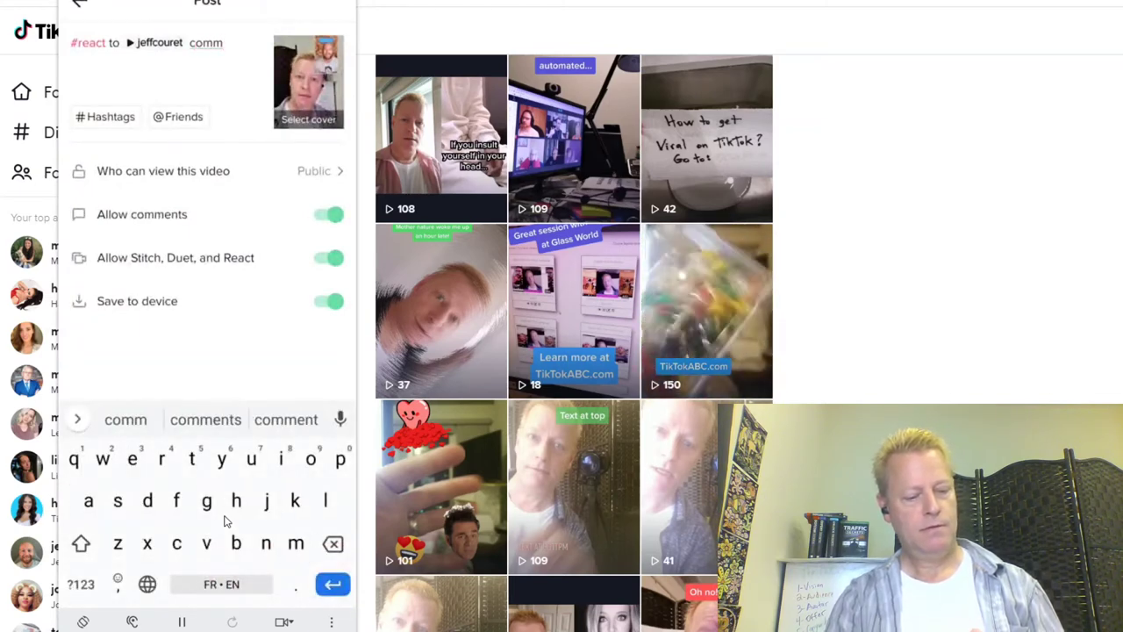
type("ent ho")
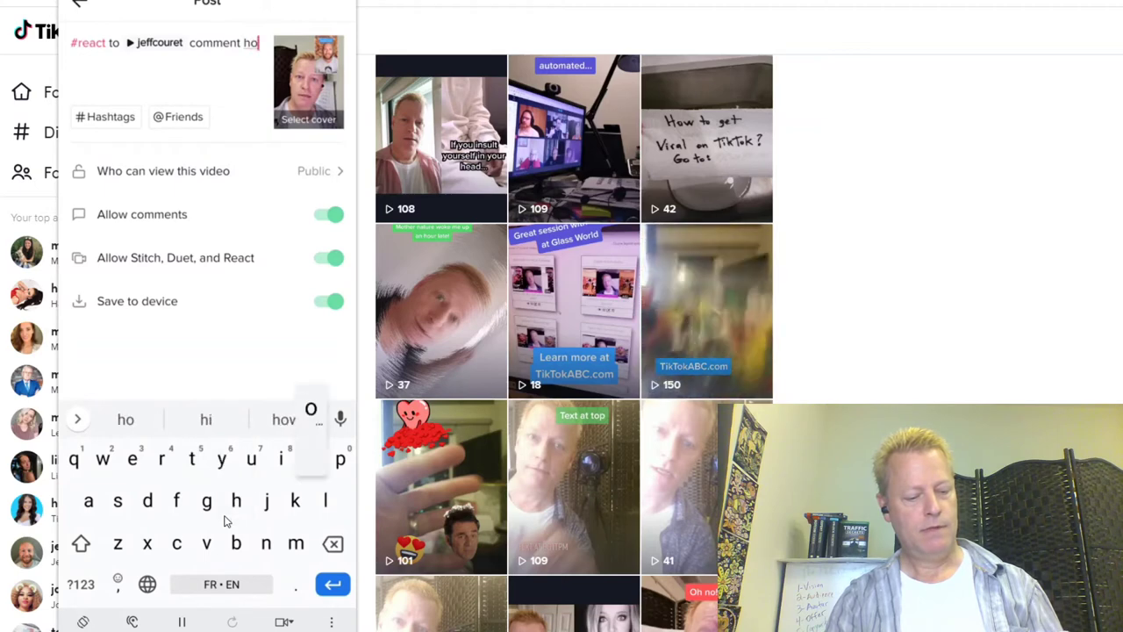
type("w many ")
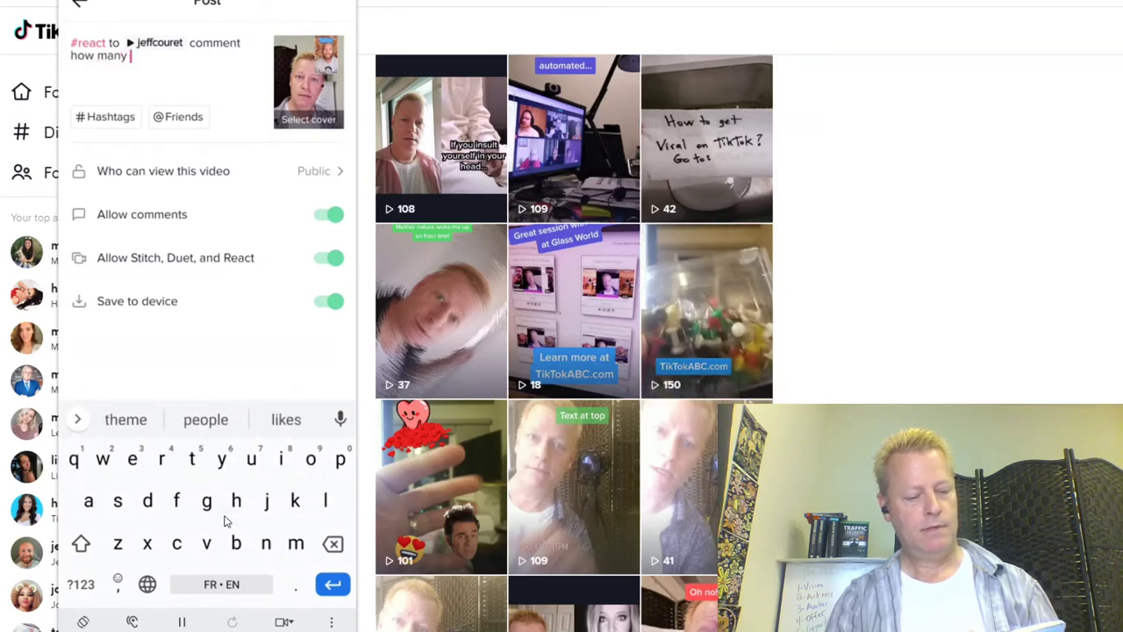
type("pennies I have")
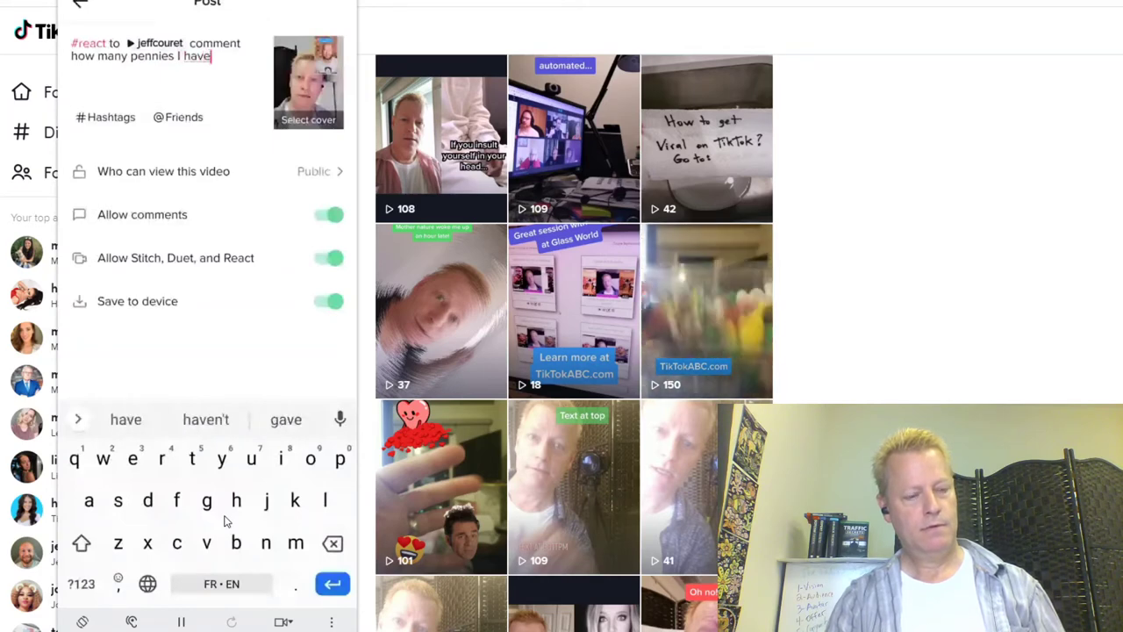
type("!")
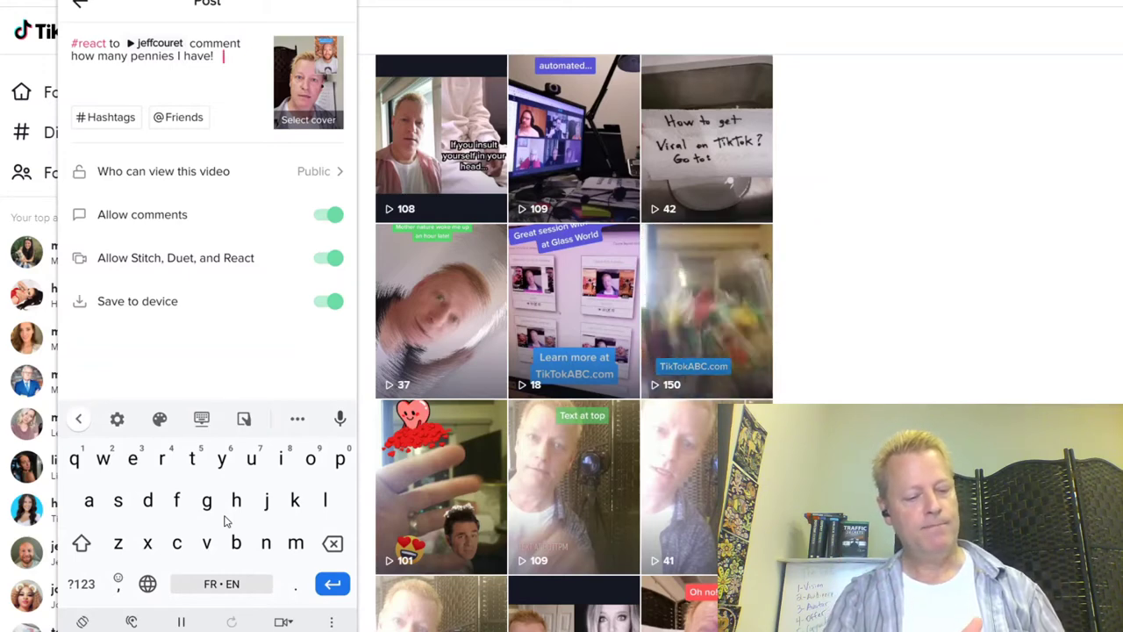
type("#")
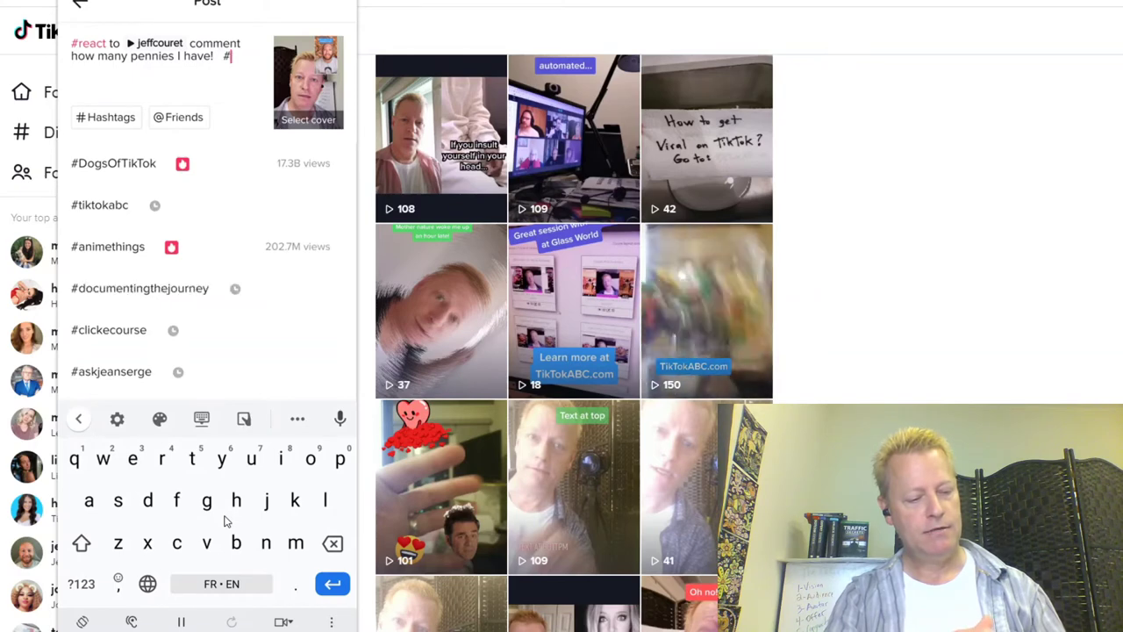
type("documentingthejourney #askjeanserge ")
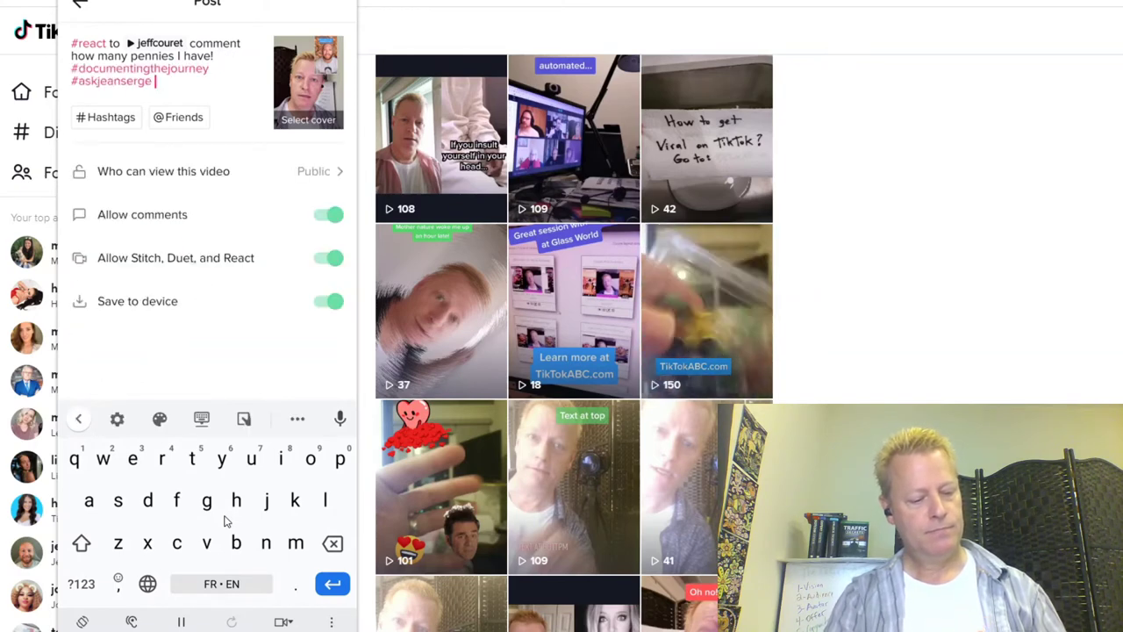
Step: Add the hashtag #clickecourse to the react caption and look through the suggestions for a further hashtag
type("#clickecourse #")
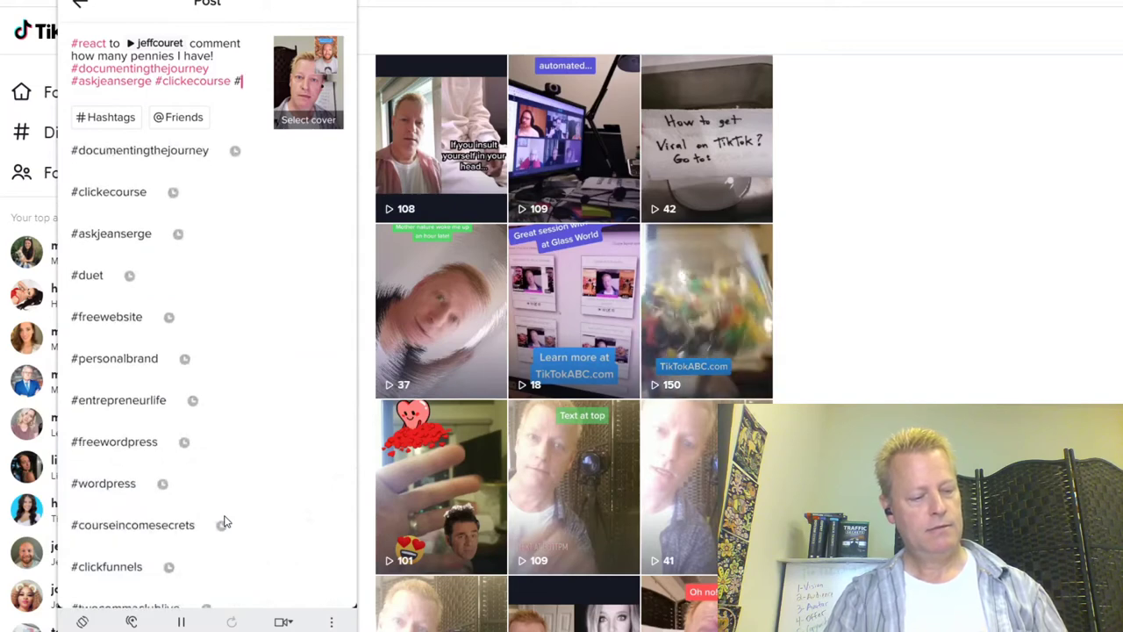
scroll(223, 522, "down", 2)
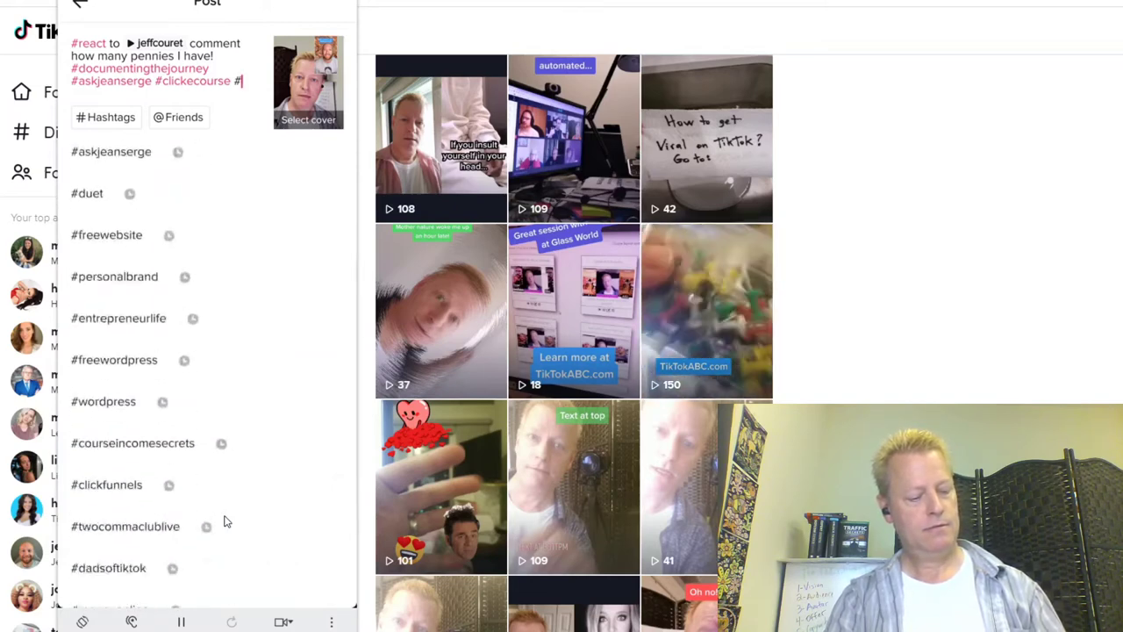
scroll(224, 522, "down", 4)
scroll(224, 522, "up", 8)
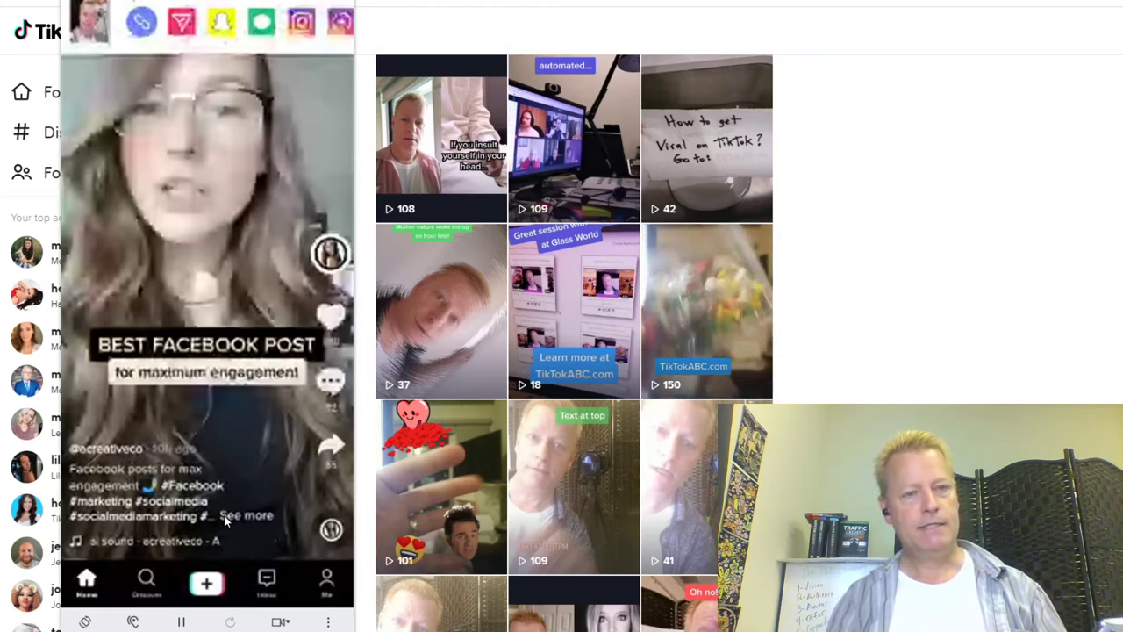
Step: Overlay the text "how many likes can I get?" on the stitch video made from the 10000 pennies clip
scroll(226, 519, "down", 1)
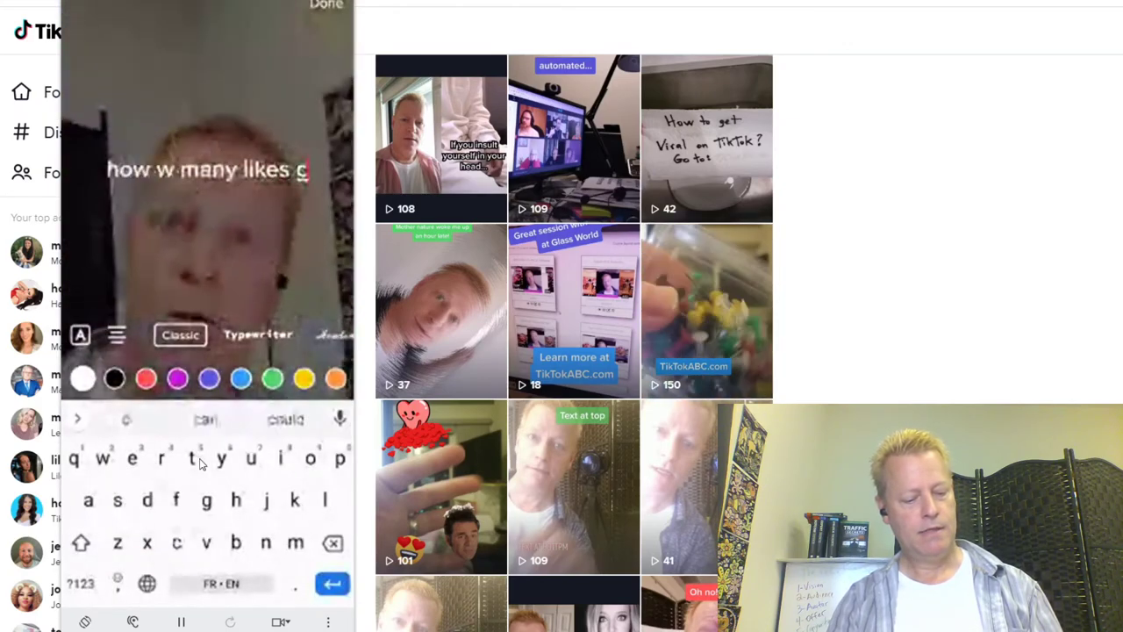
left_click(196, 460)
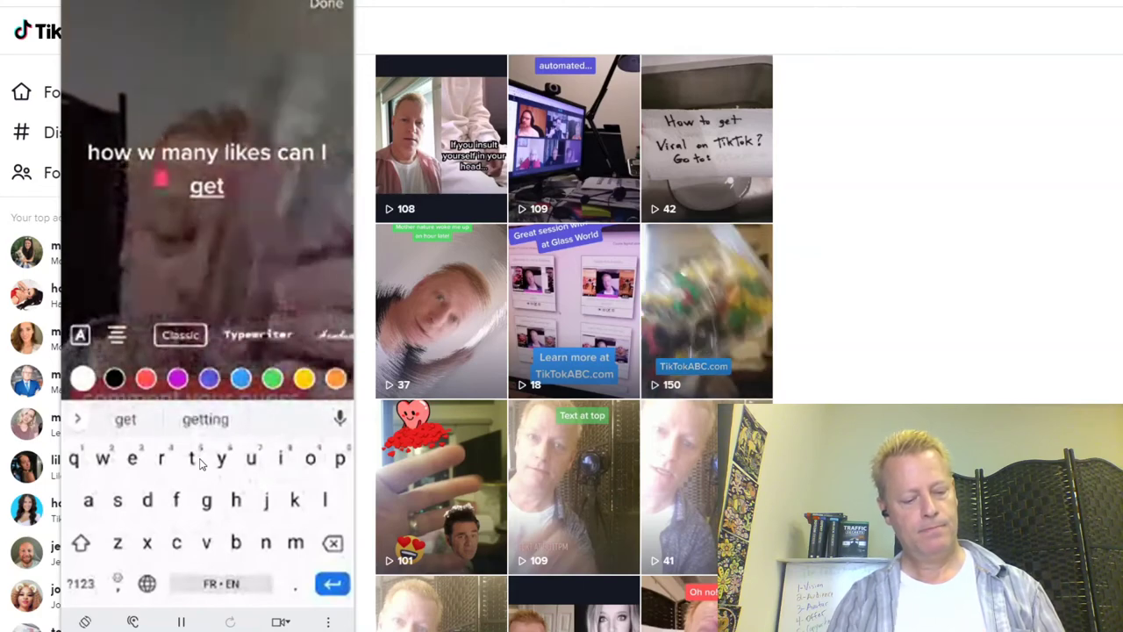
key("BackSpace")
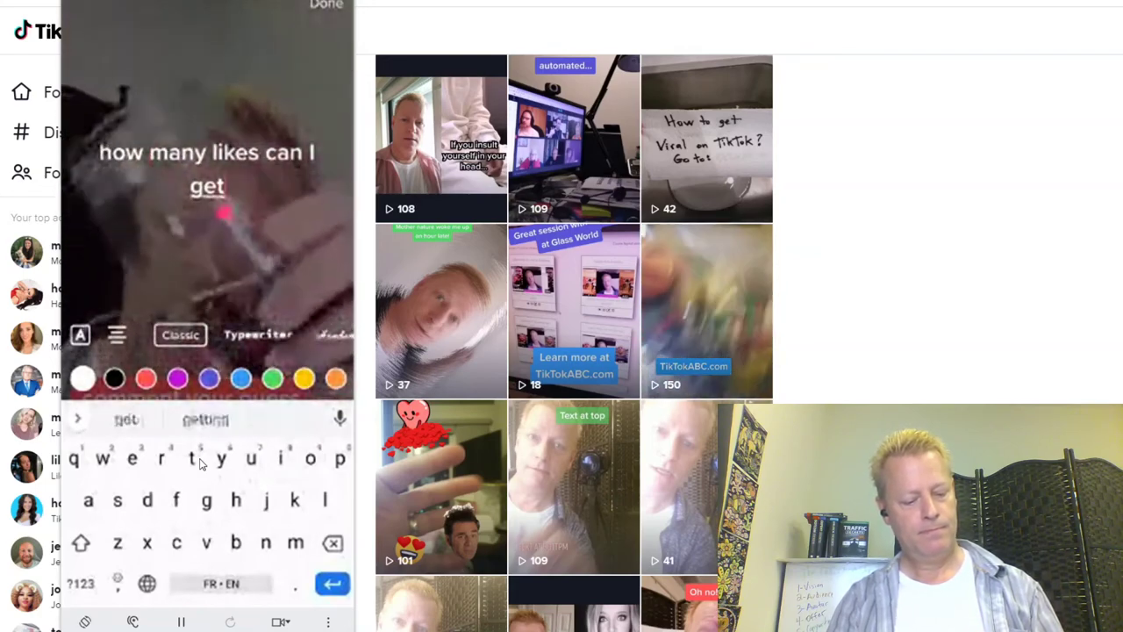
type("?")
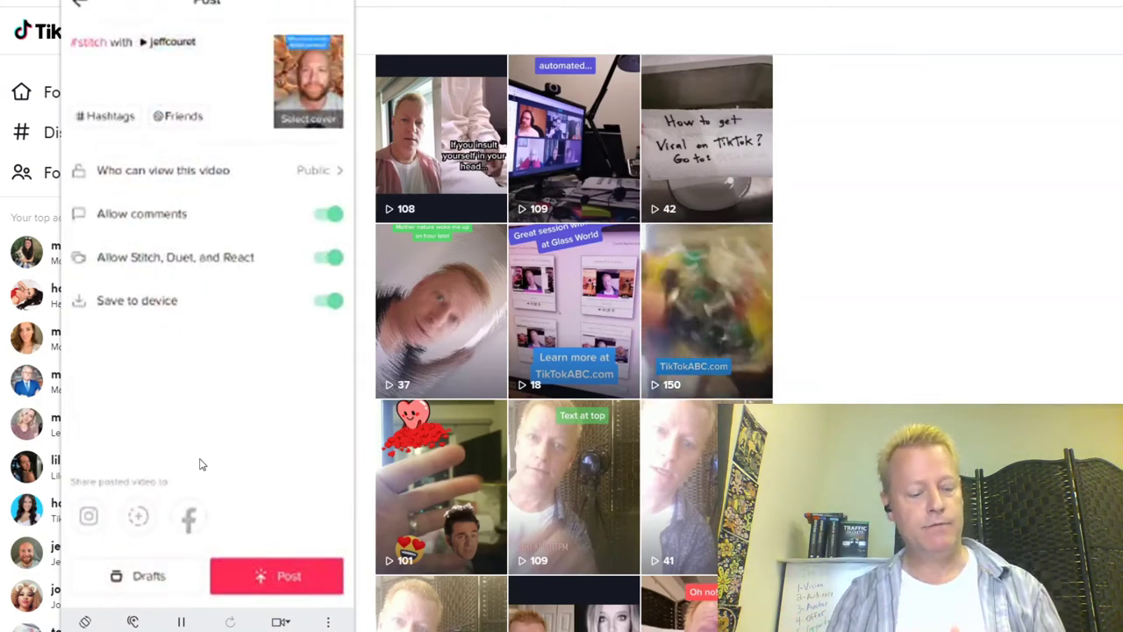
Step: Add the caption "guess how many I have in comments" after the stitch credit
type("gu")
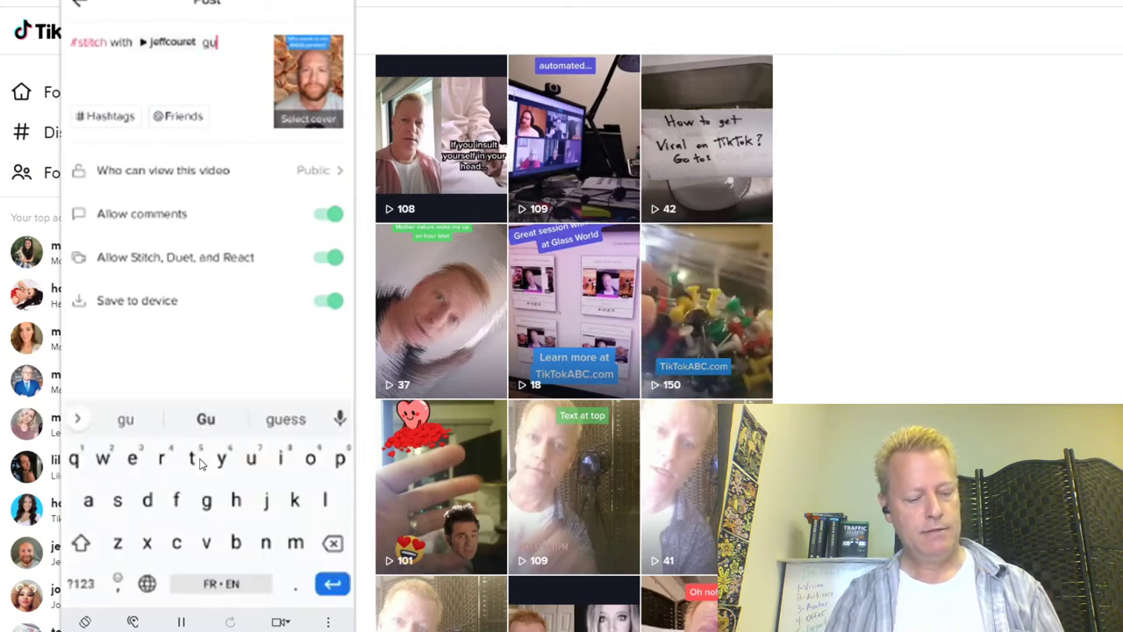
type("ess how")
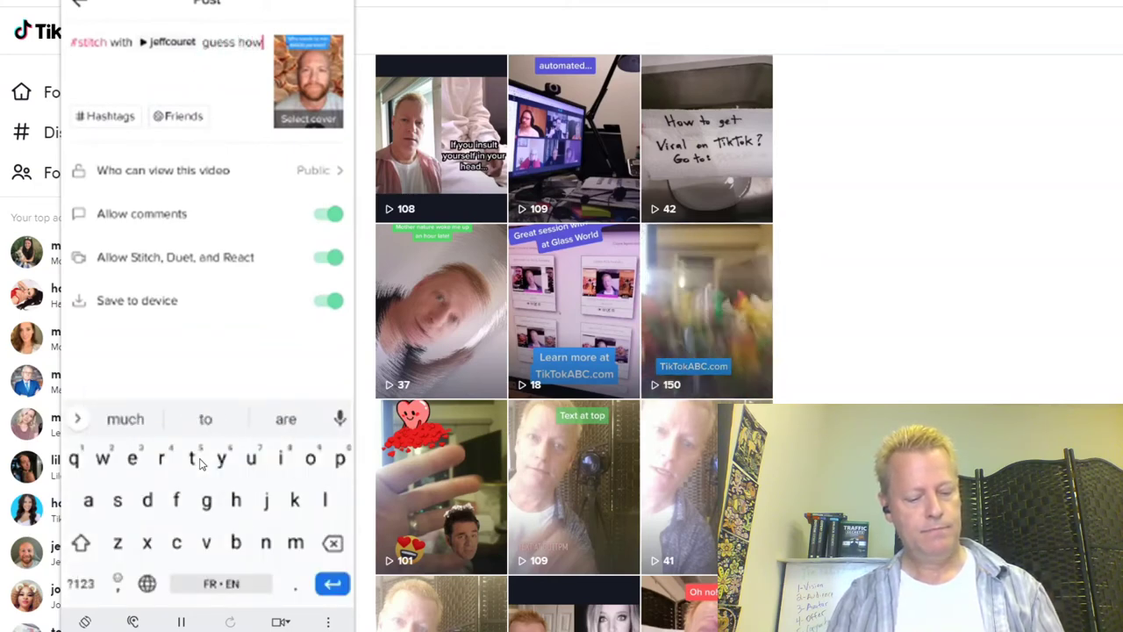
type(" many ")
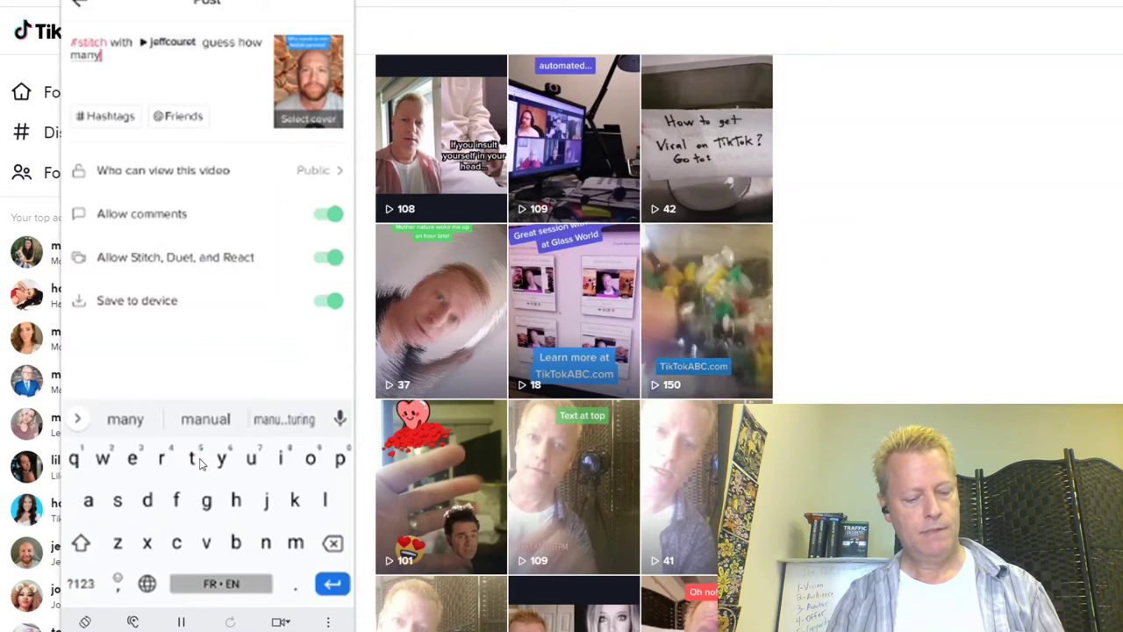
type("I have")
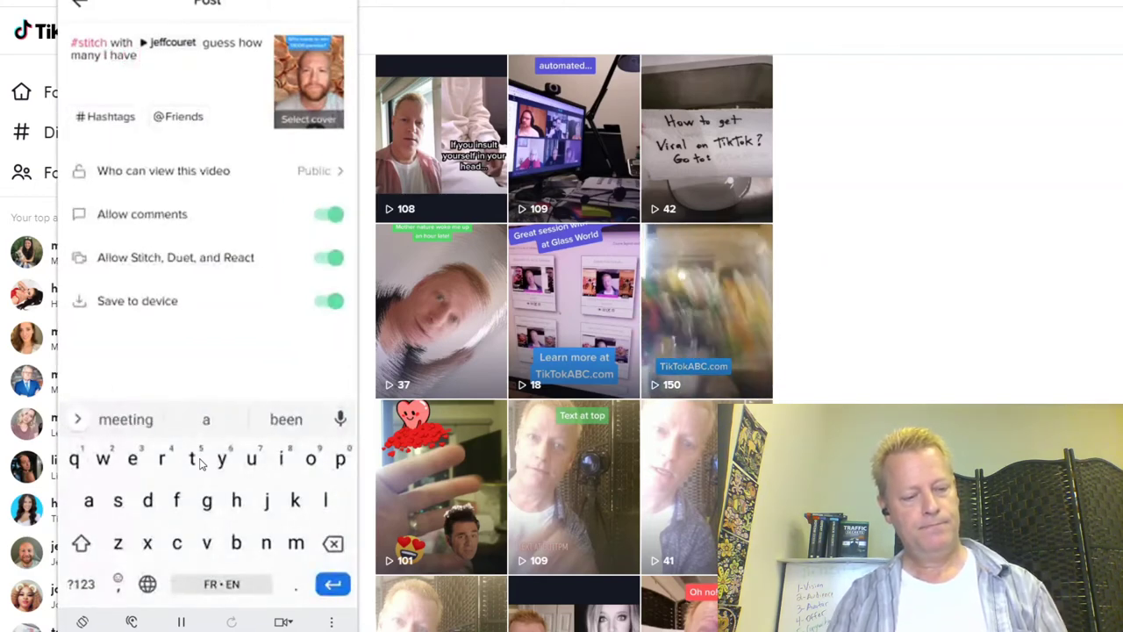
type(" in")
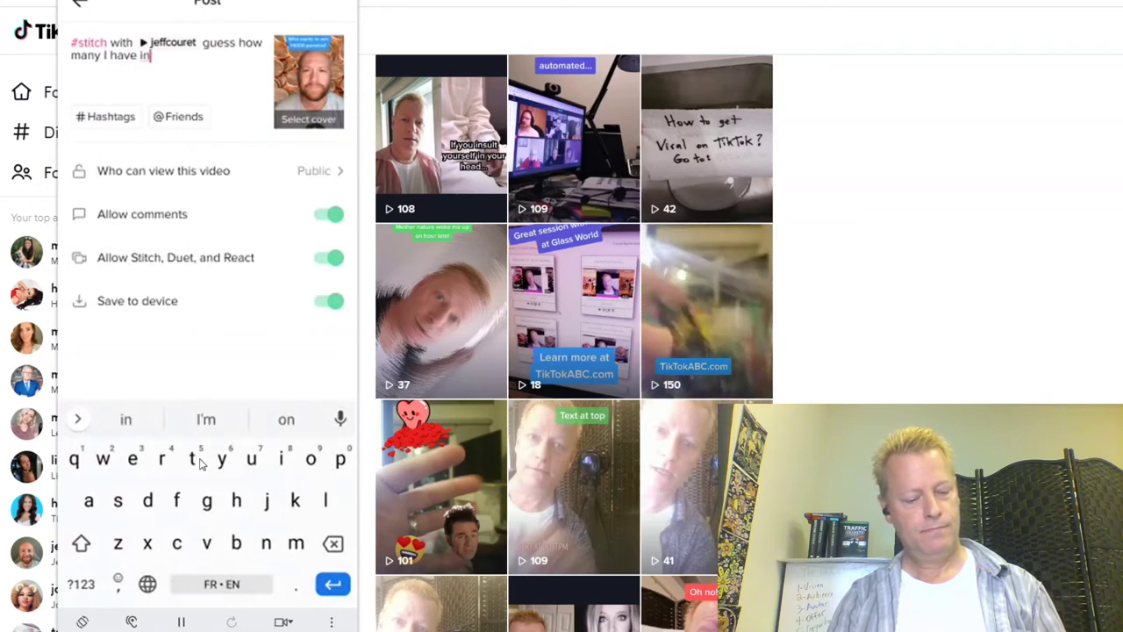
type(" comments ")
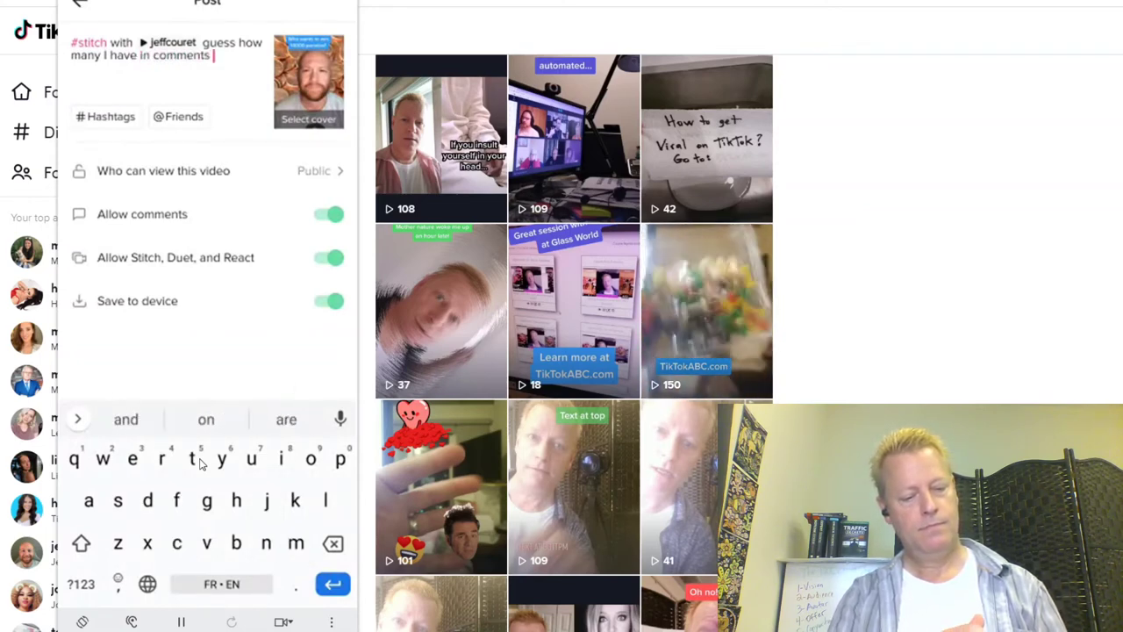
Step: Add the hashtags #clickecourse, #askjeanserge, #documentingthejourney and #tiktokabc to the stitch caption and look through the suggestions for another
type("#clickecourse ")
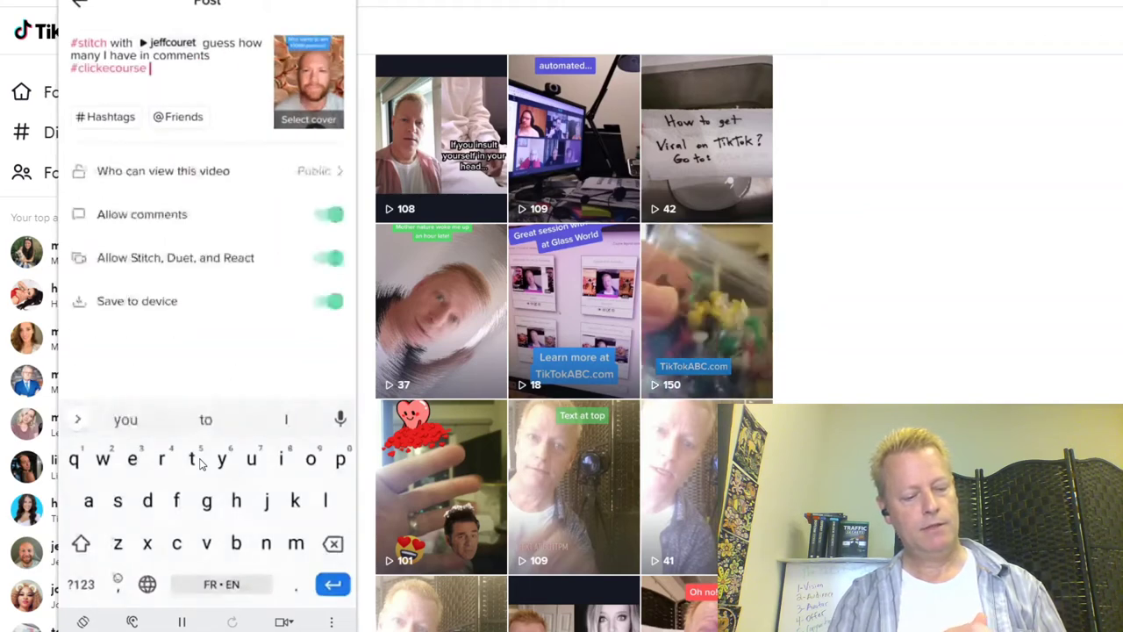
type("#")
type("askjeanserge #")
type("documentingthejourney #")
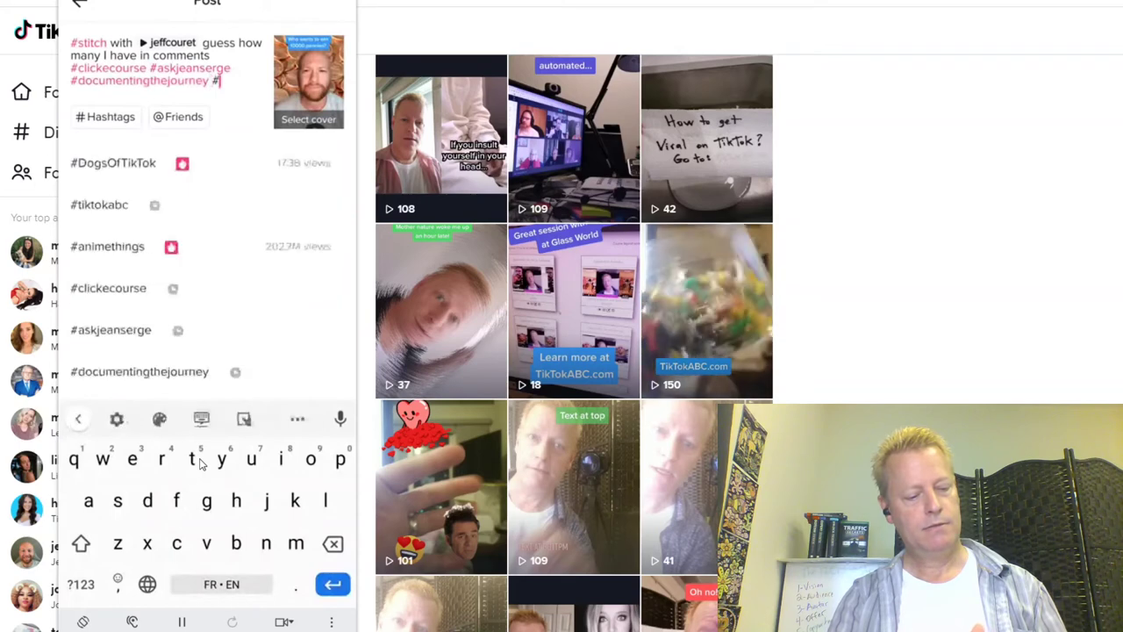
type("tiktokabc ")
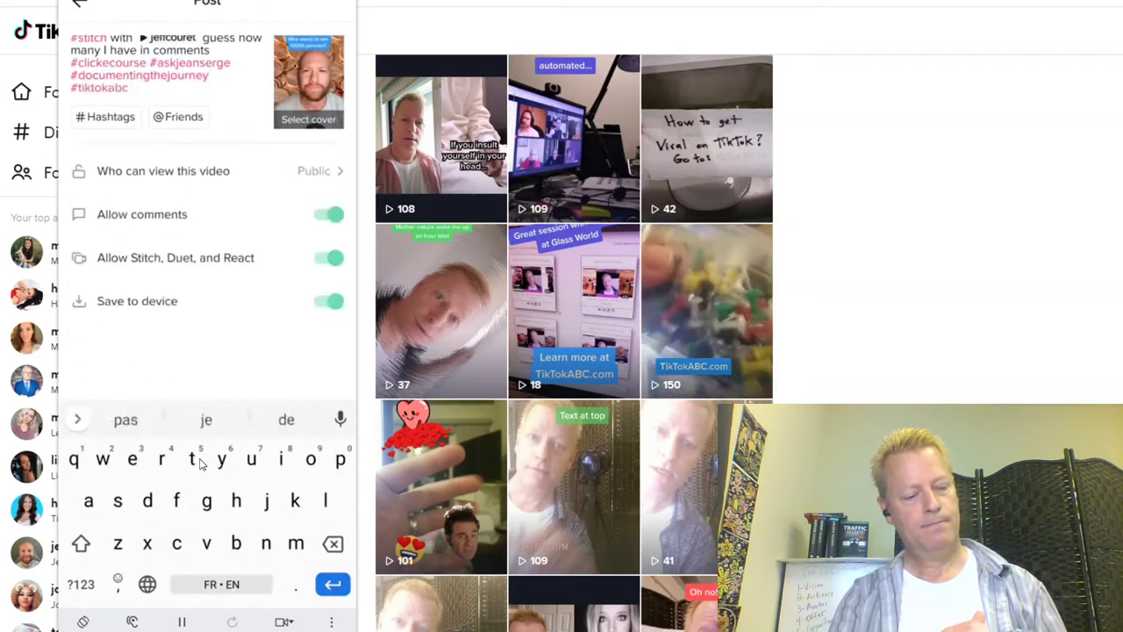
type("#")
scroll(200, 465, "down", 2)
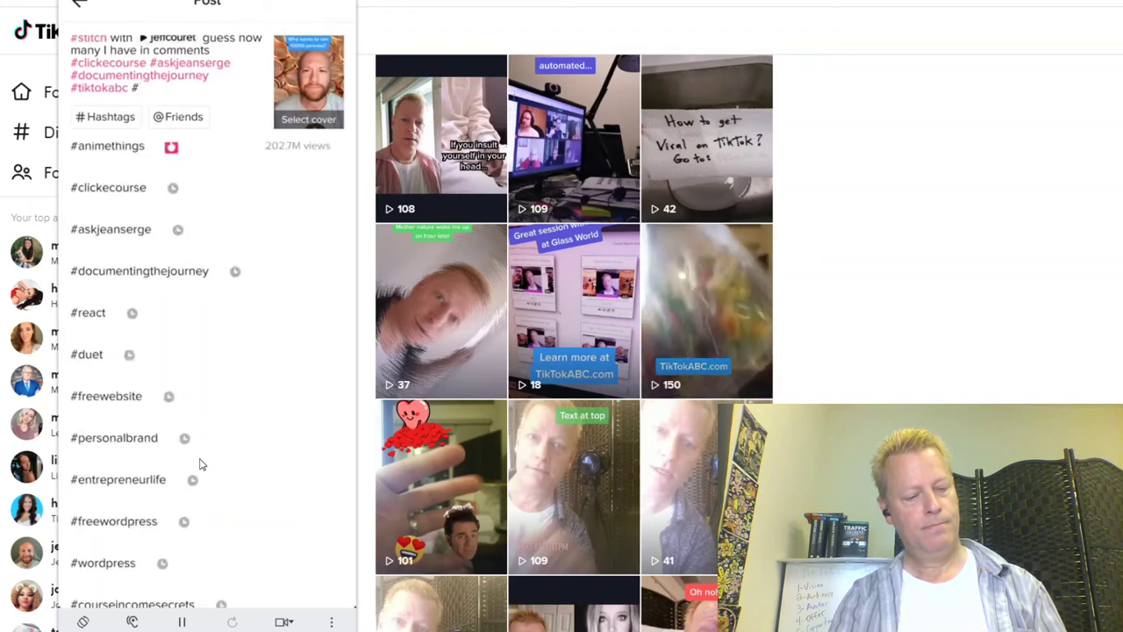
left_click(200, 466)
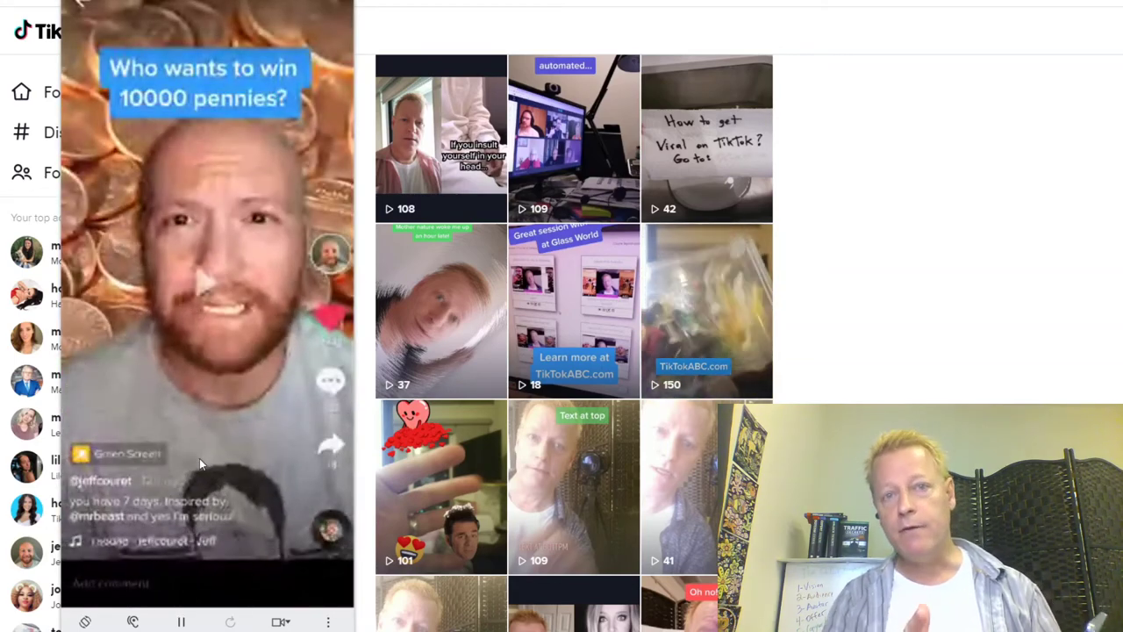
Step: Open the original sound of the 10000 pennies video, browse the videos made with it, and record a new video using that sound
left_click(199, 458)
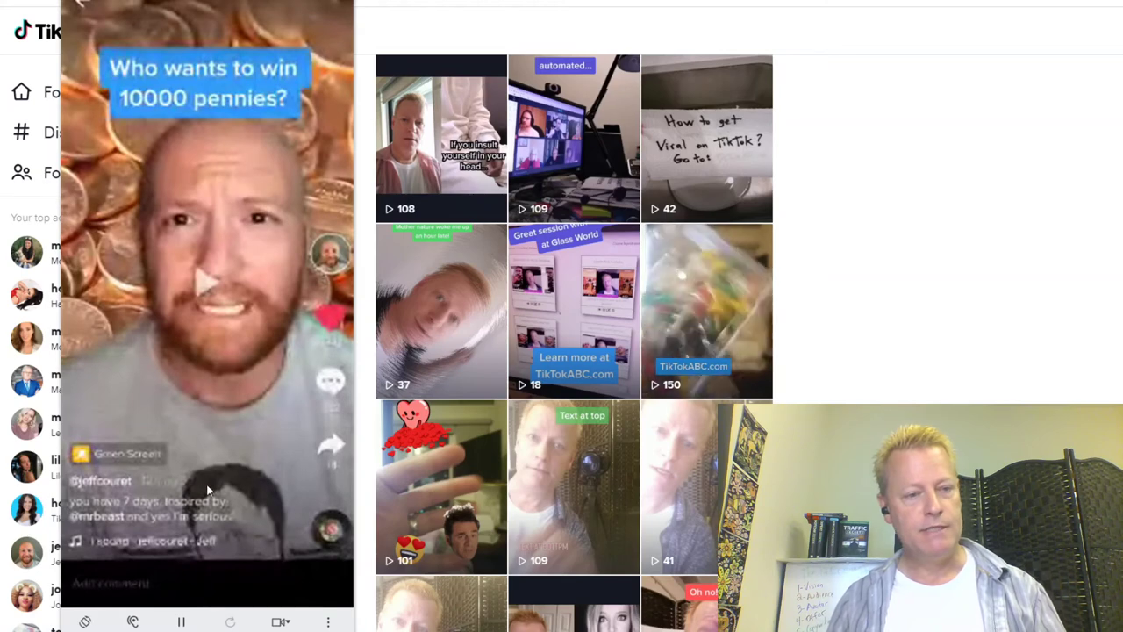
left_click(293, 542)
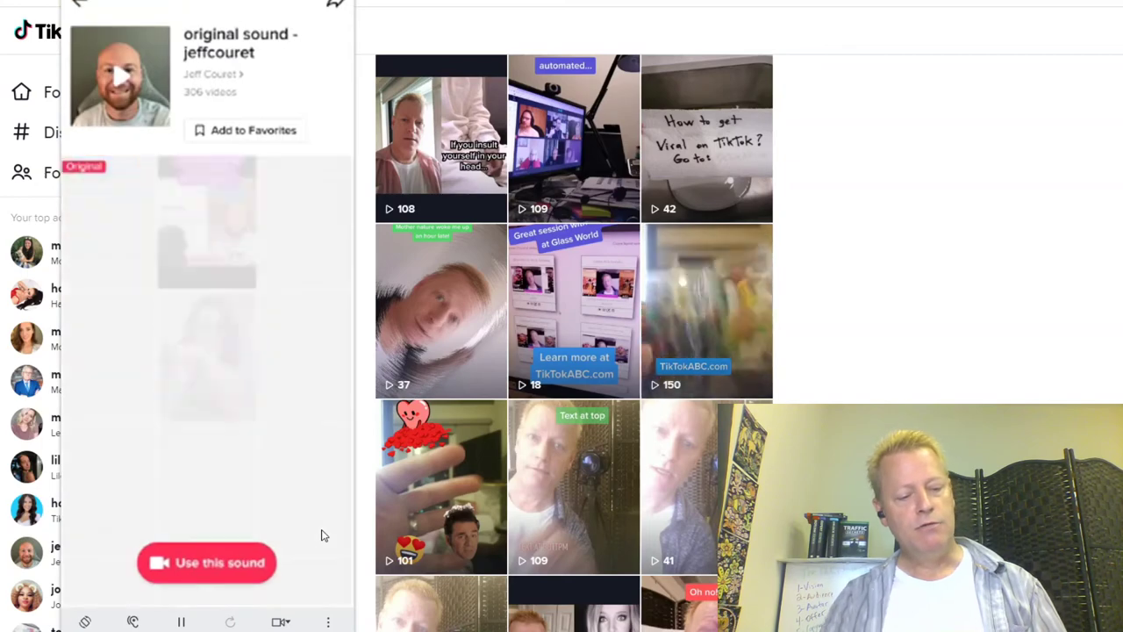
scroll(321, 529, "down", 3)
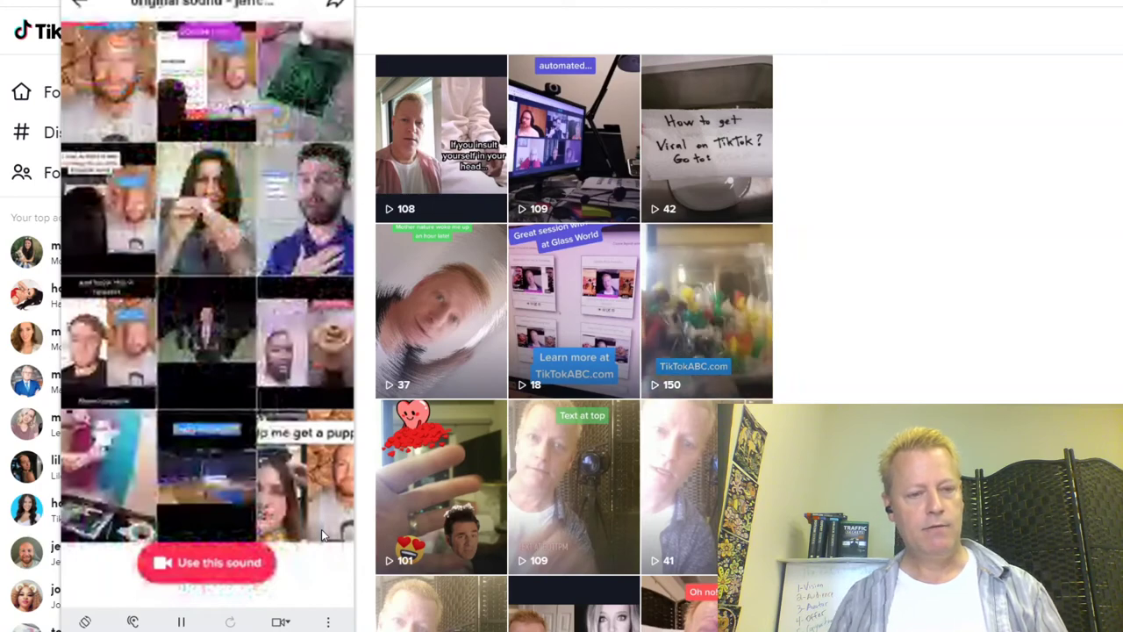
scroll(322, 529, "up", 1)
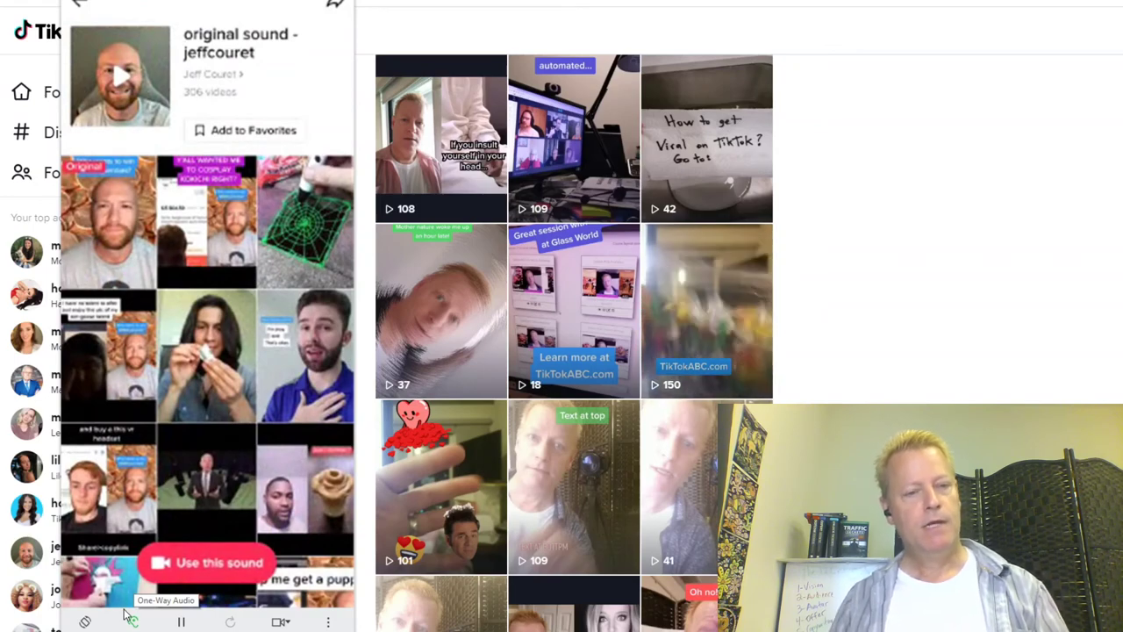
left_click(203, 539)
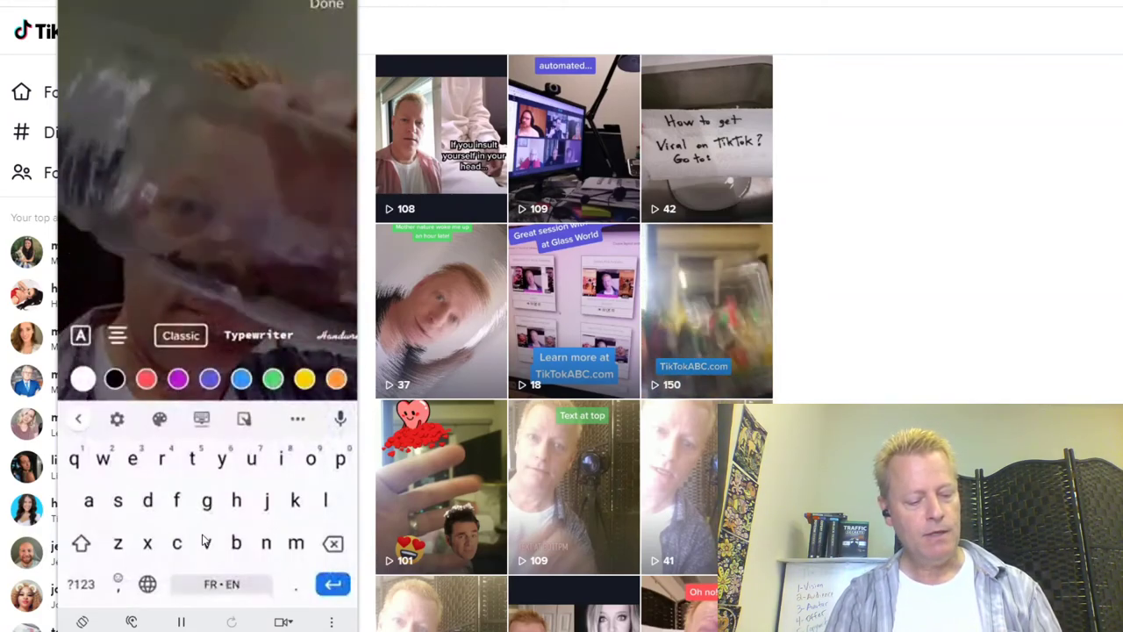
type("fr")
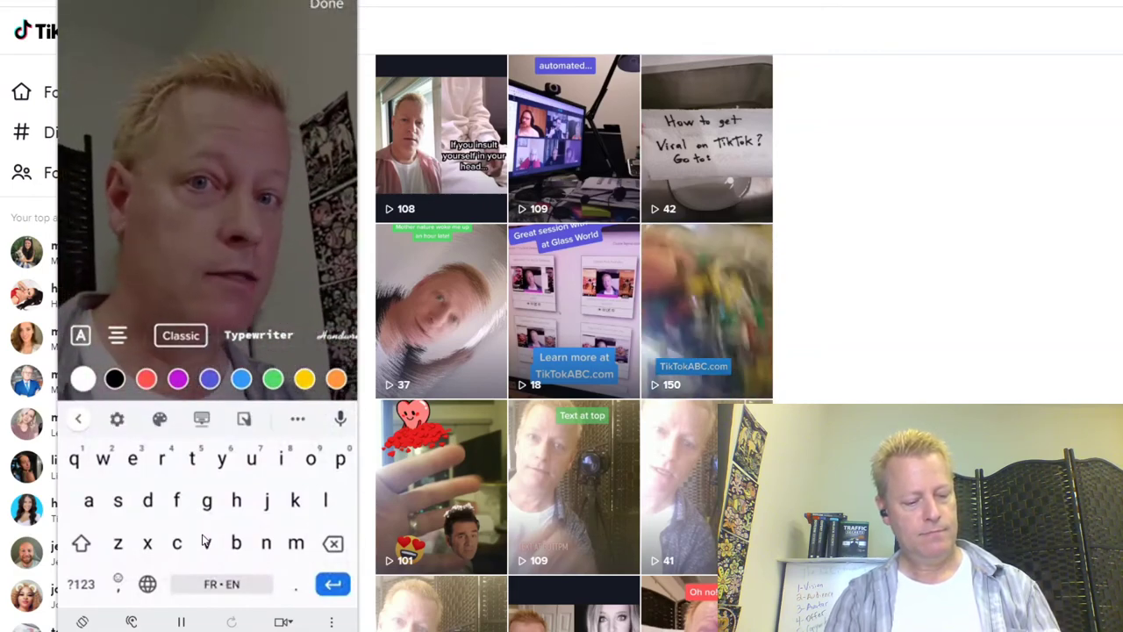
key("BackSpace")
key("BackSpace")
key("BackSpace")
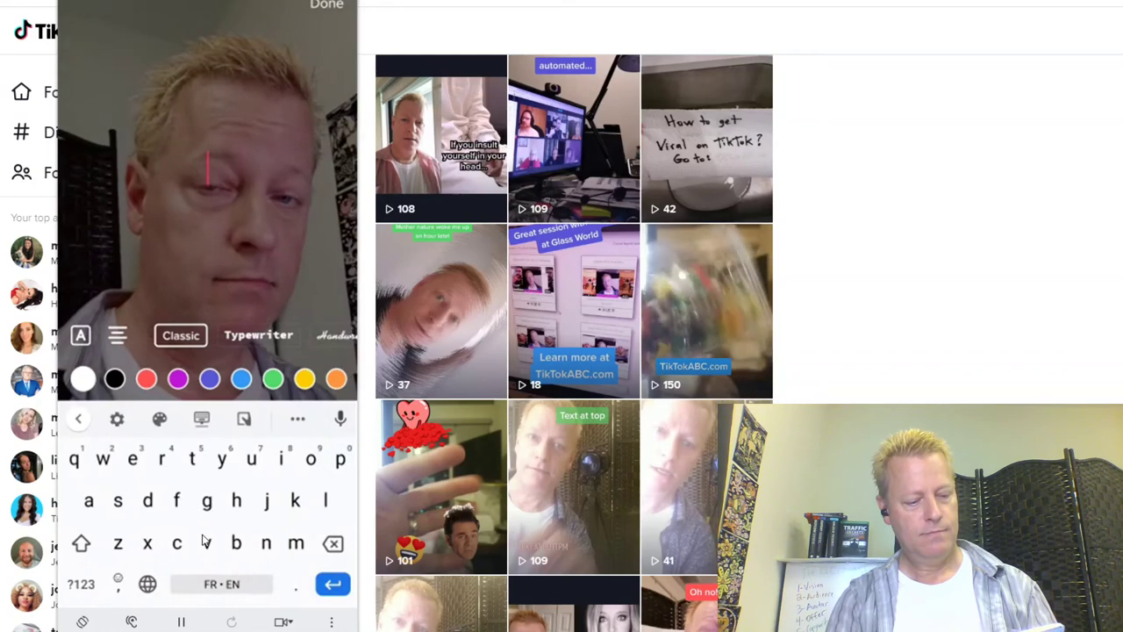
Step: Overlay the text "will I win? comment yes or no now" on the recorded video, correcting the typo between "yes" and "or"
type("will I win?")
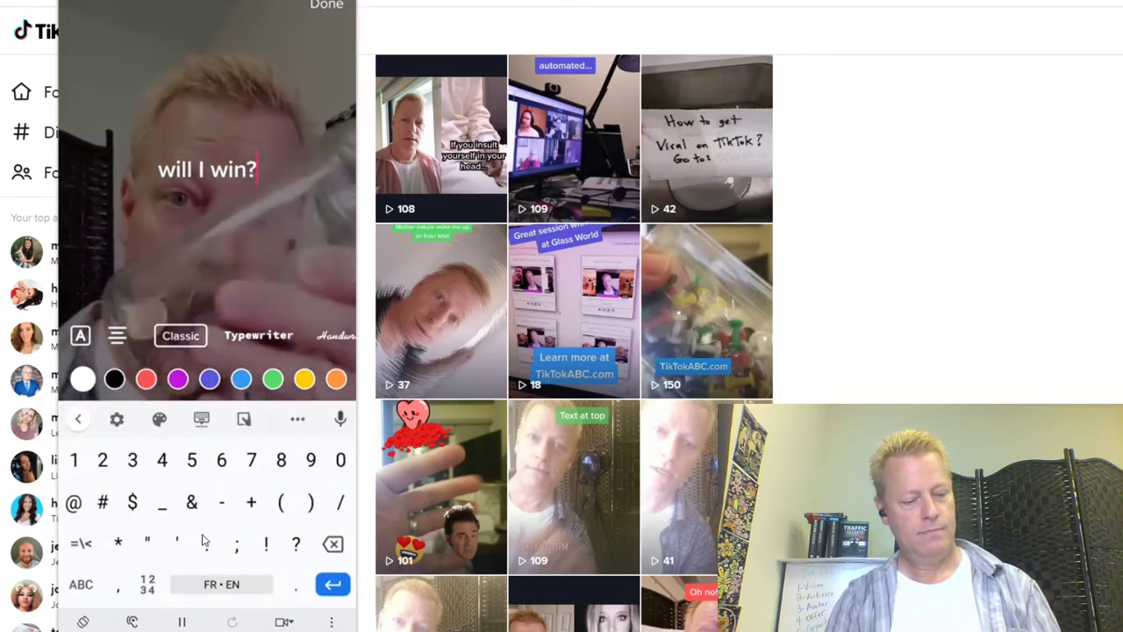
type(" comm")
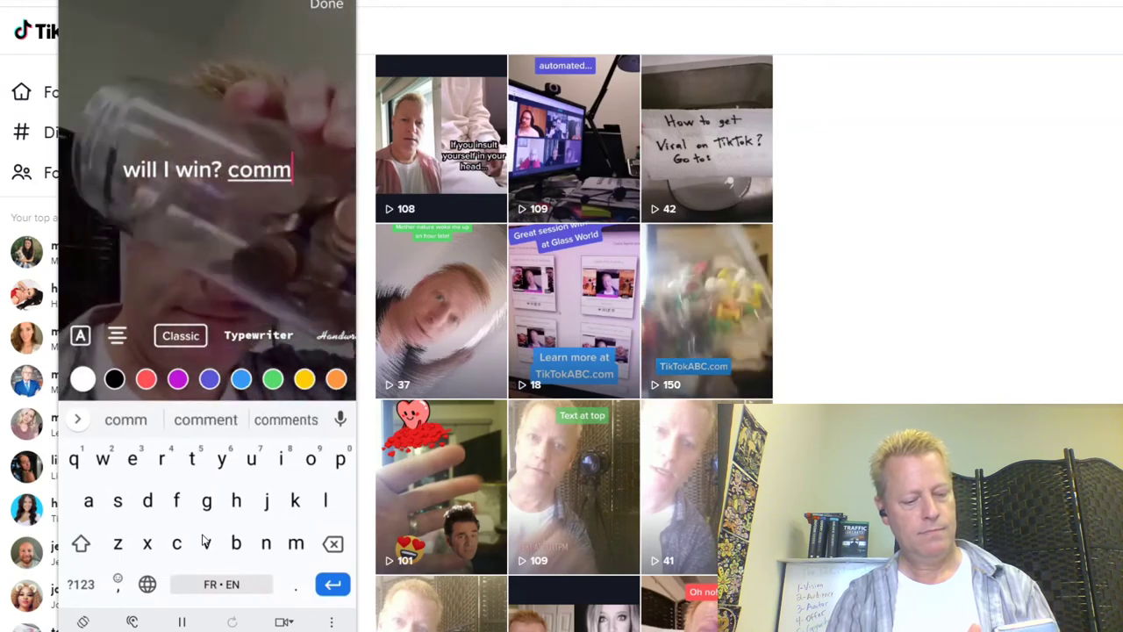
type("ent yesbo")
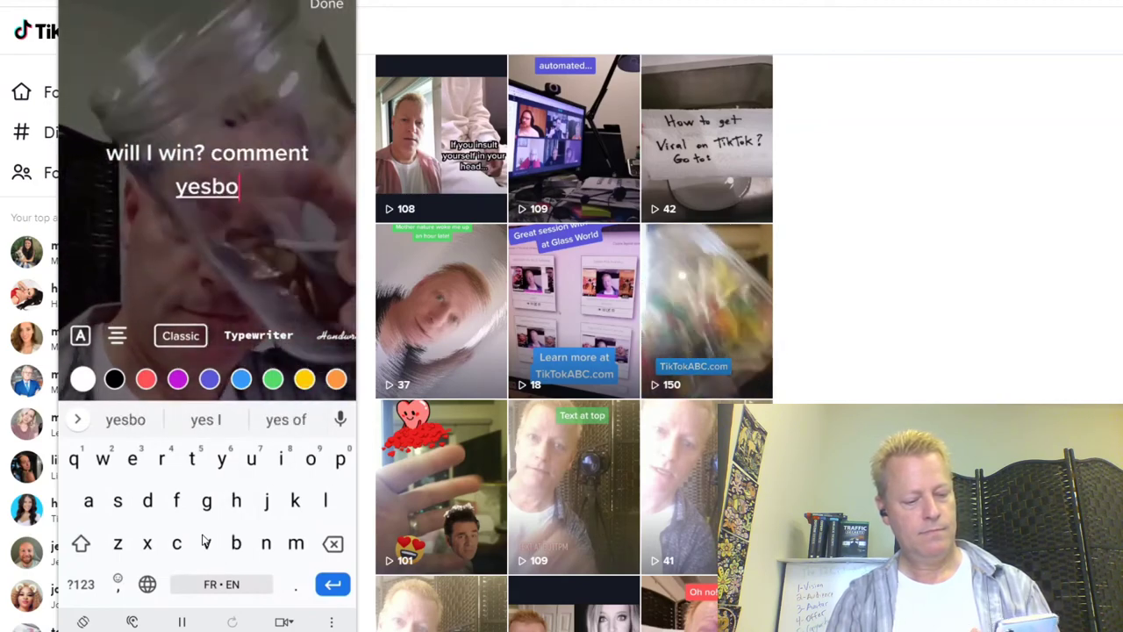
type("r no")
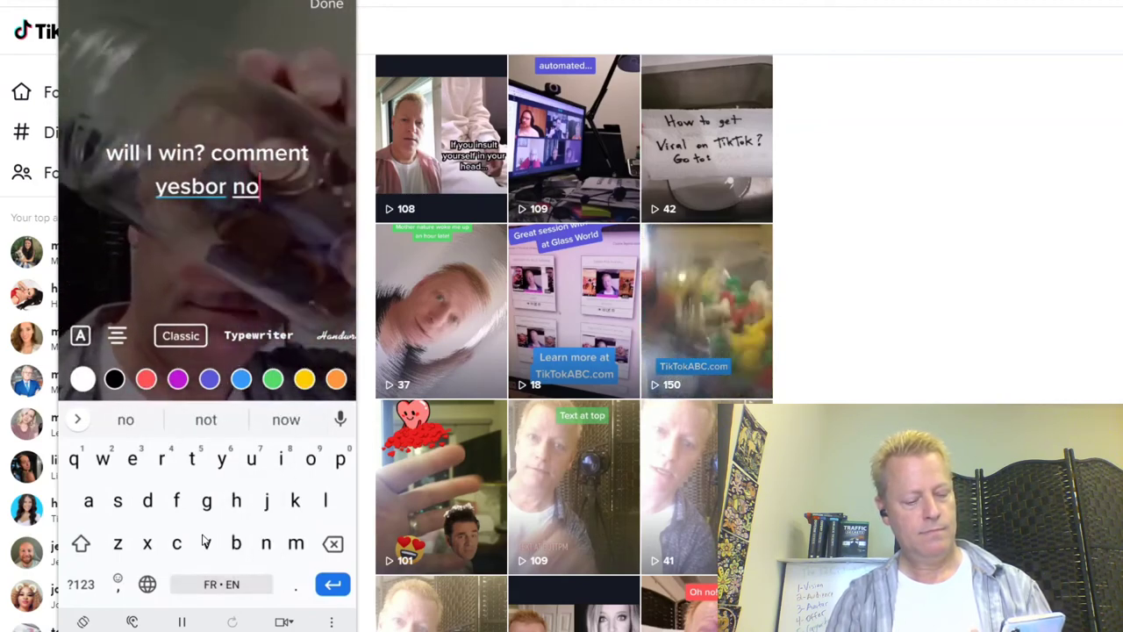
type(" now")
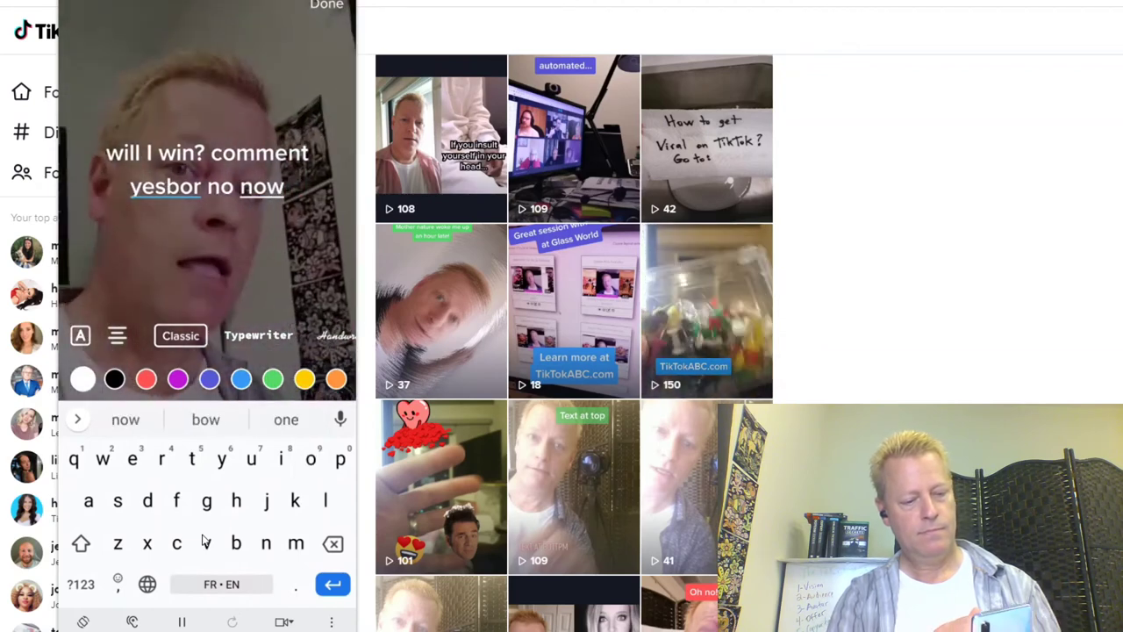
left_click(179, 188)
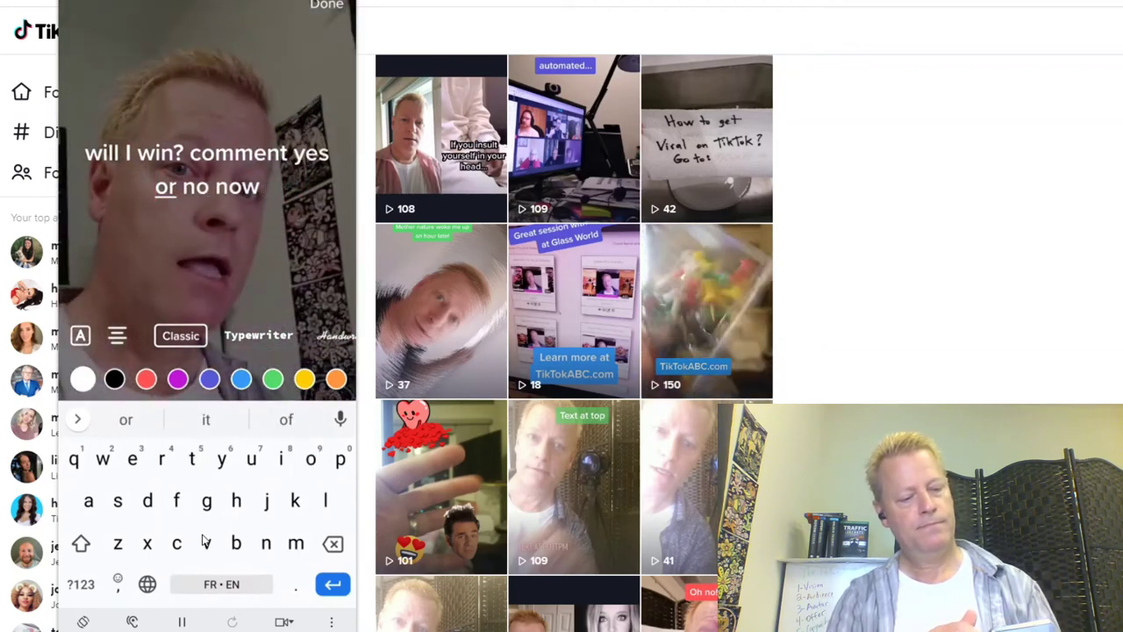
left_click(260, 186)
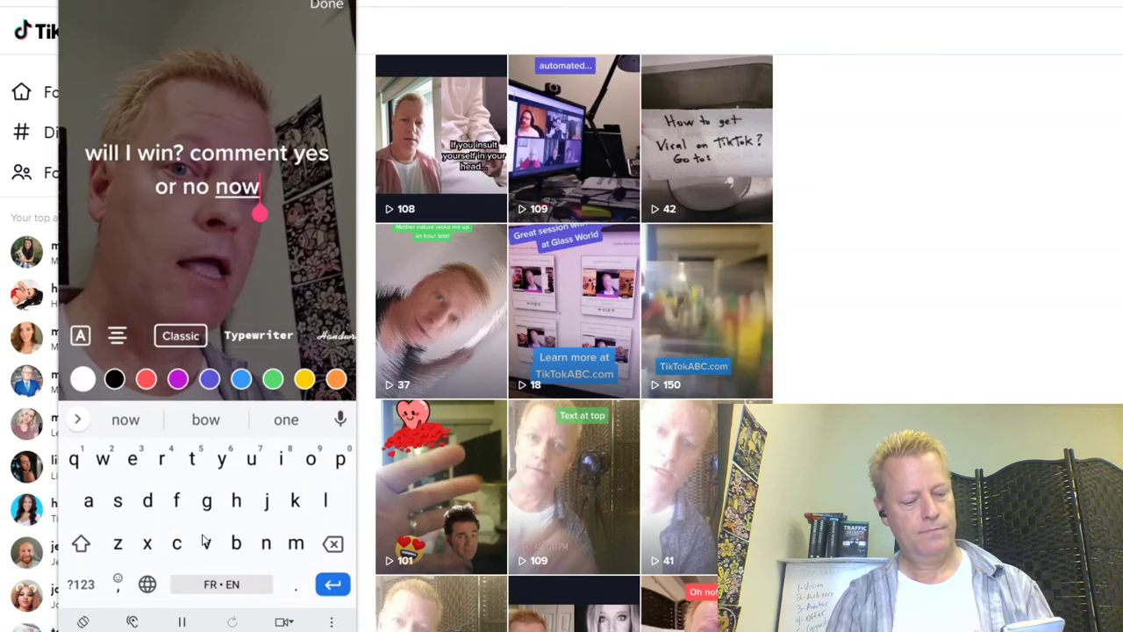
Step: End the overlay text with an exclamation mark, then color it blue and switch its background style
left_click(81, 583)
type("!")
left_click(240, 378)
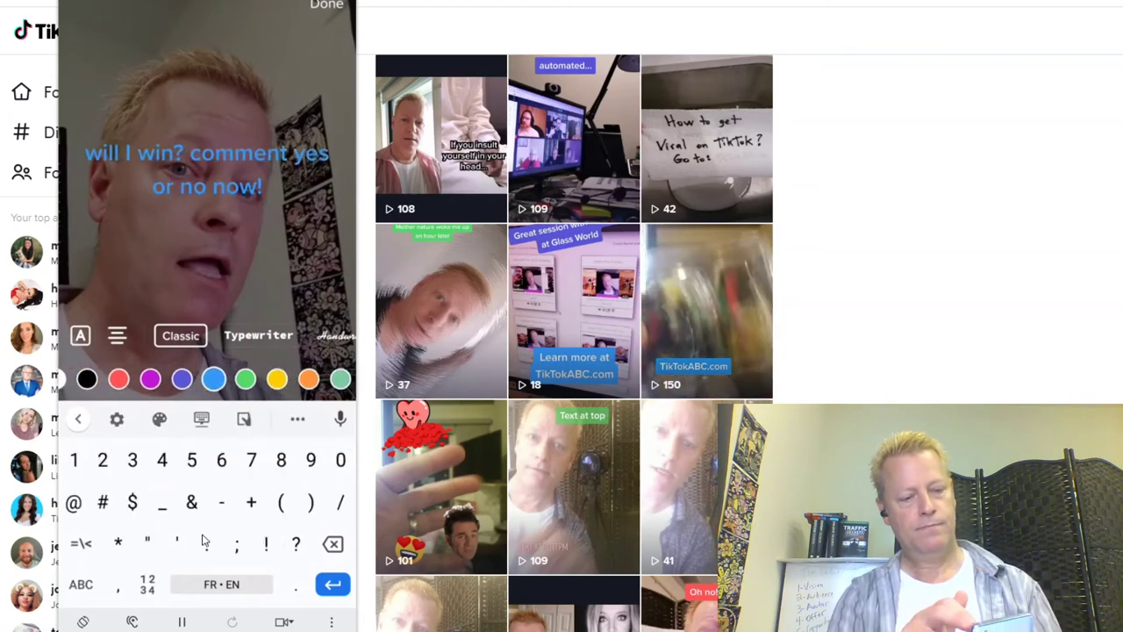
left_click(80, 335)
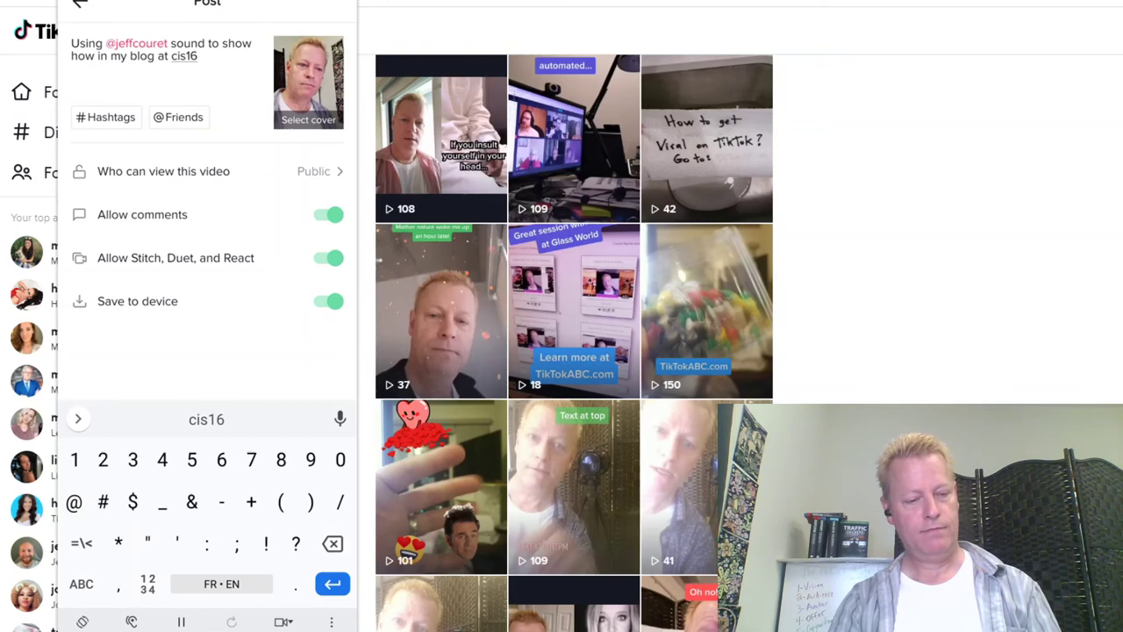
Step: Complete the blog address in the caption as cis165.jsgagnon.com and end the sentence with a period
type("5")
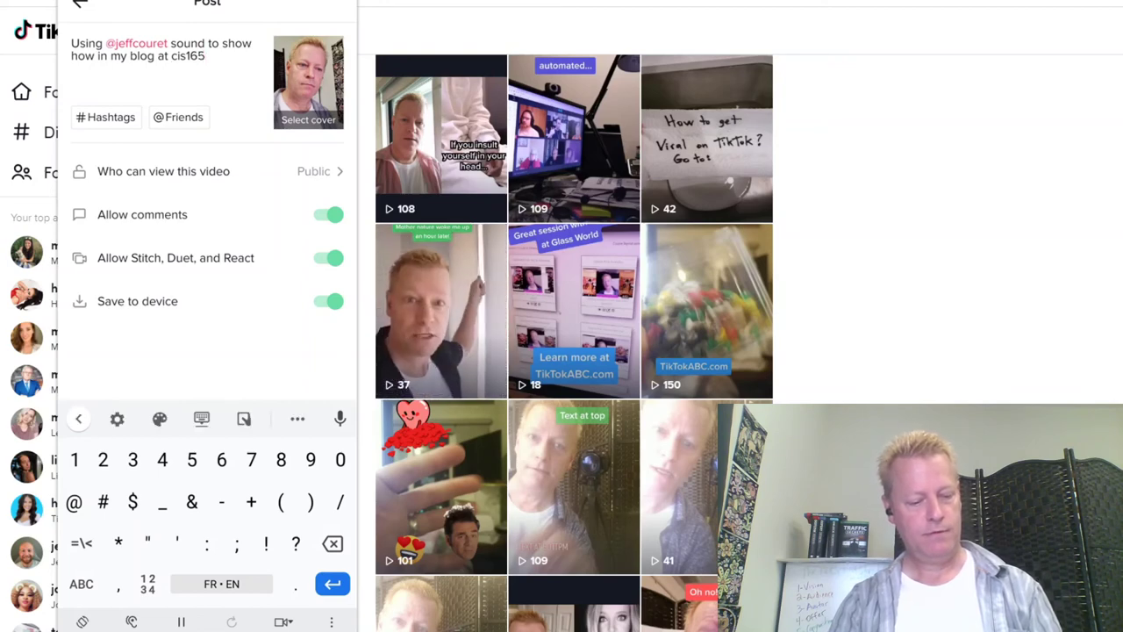
type(".jsgagnon")
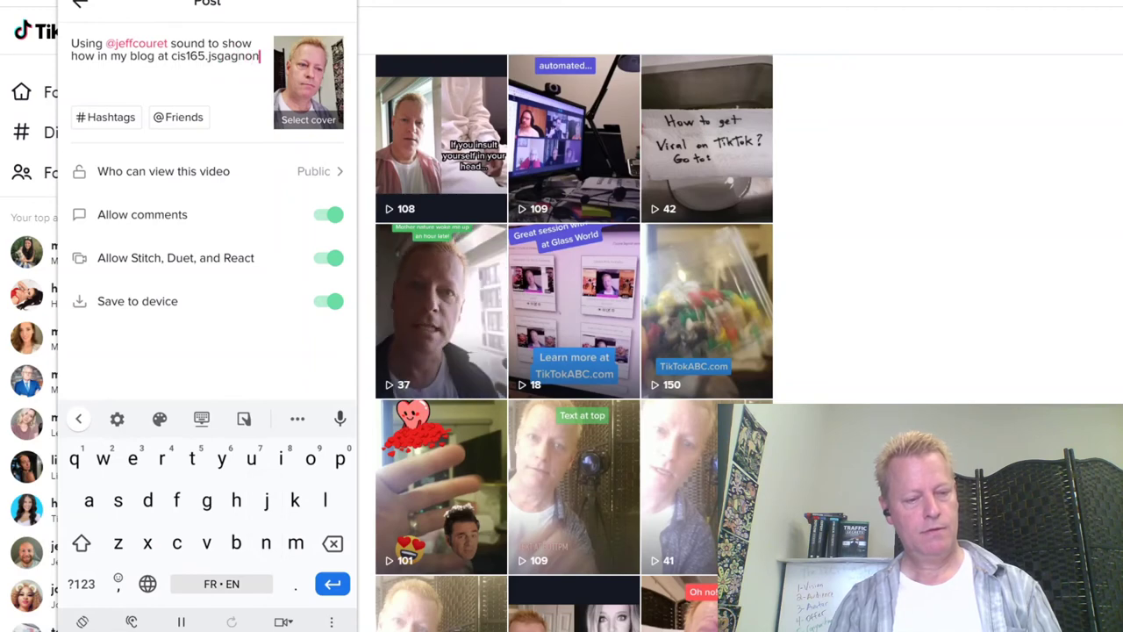
type(".com")
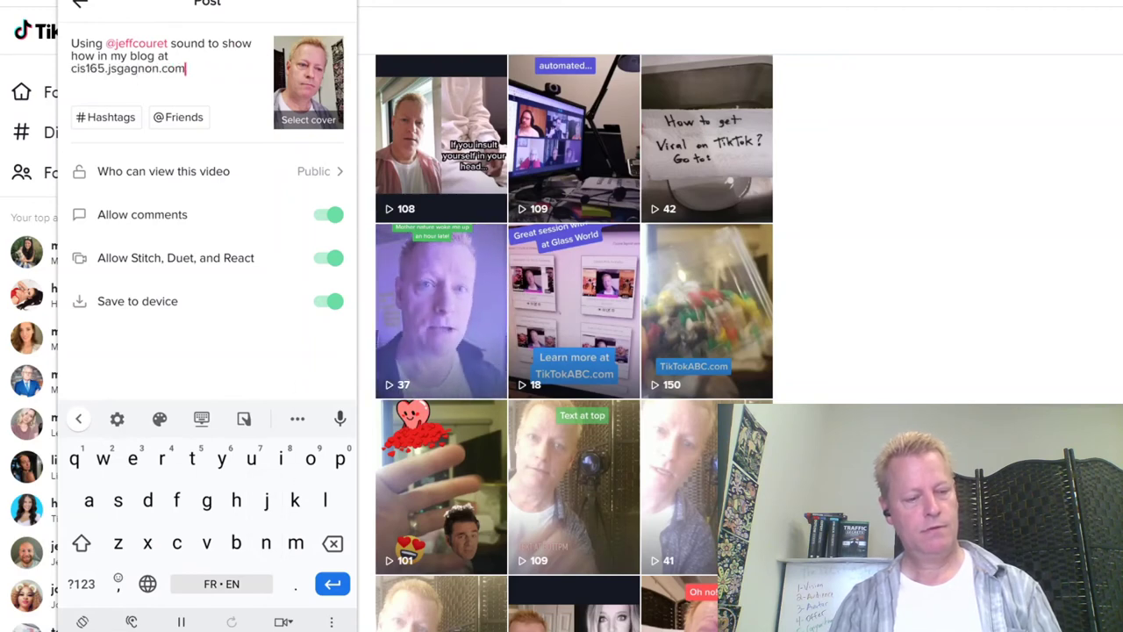
type(" .")
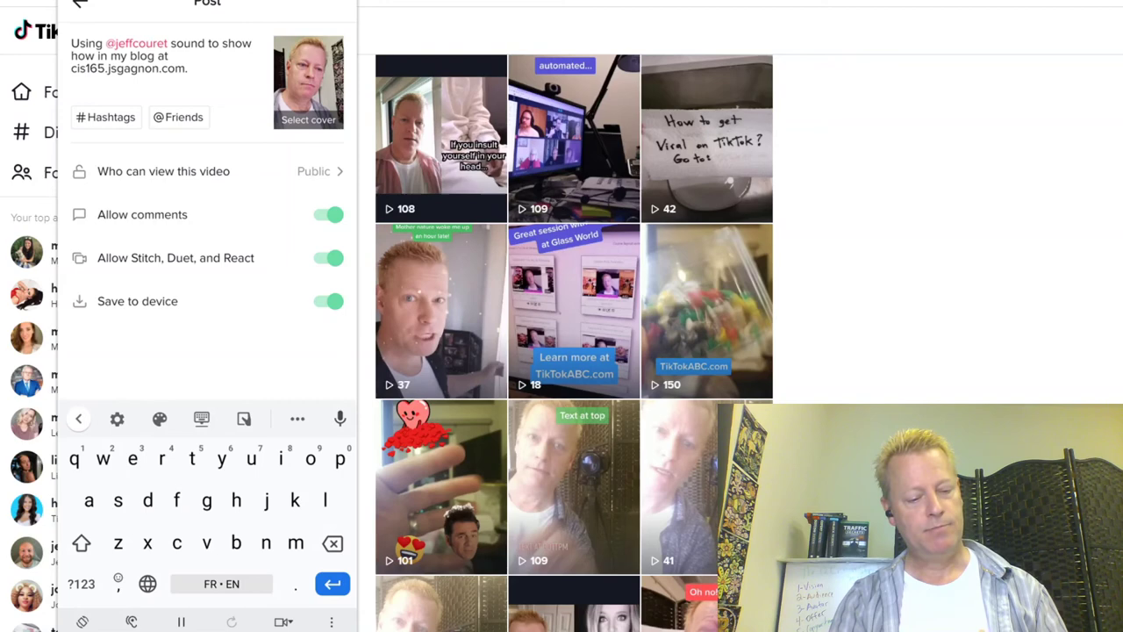
Step: Add the hashtags #tiktokabc, #askjeanserge, #clickecourse and #moneyonline to the caption, then post the video
type("#")
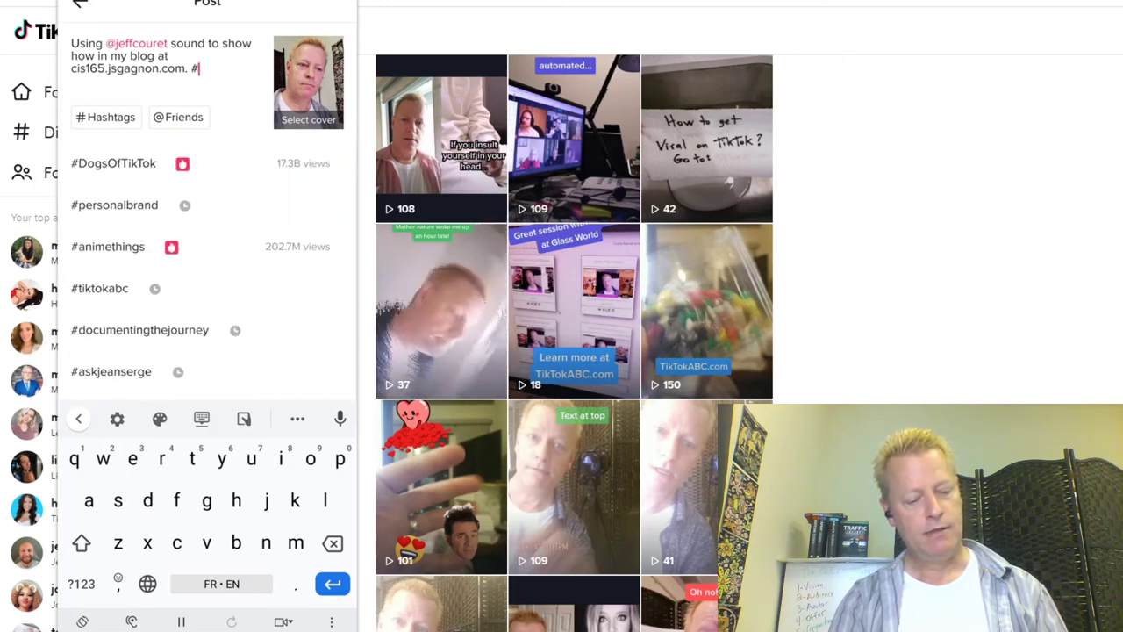
left_click(99, 288)
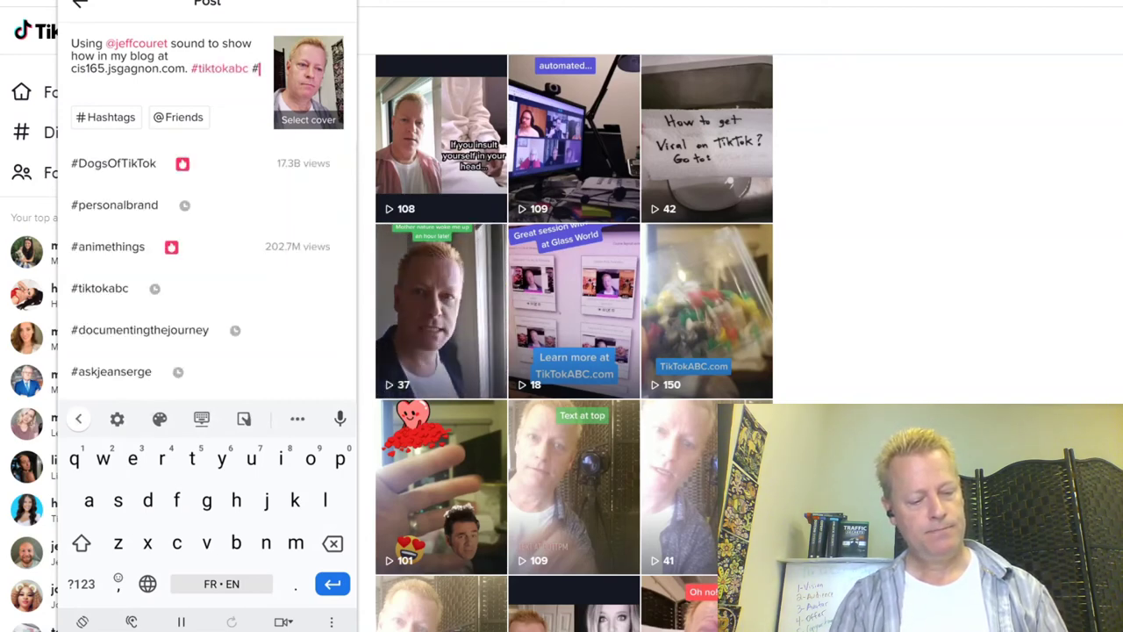
left_click(111, 371)
type("#")
scroll(202, 263, "down", 2)
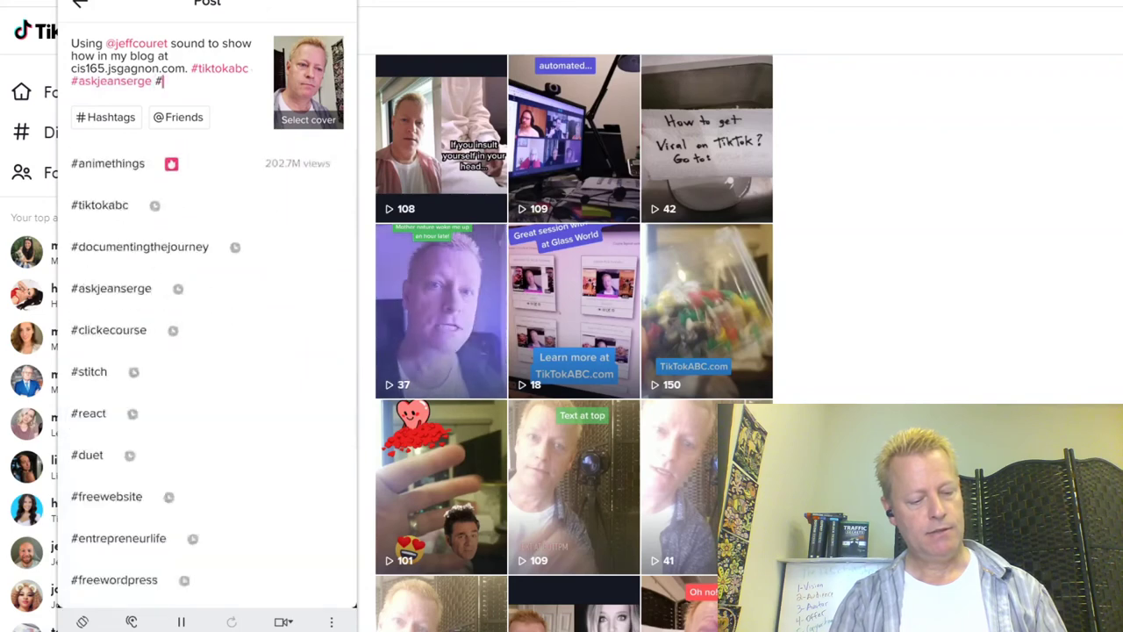
left_click(109, 329)
type("#")
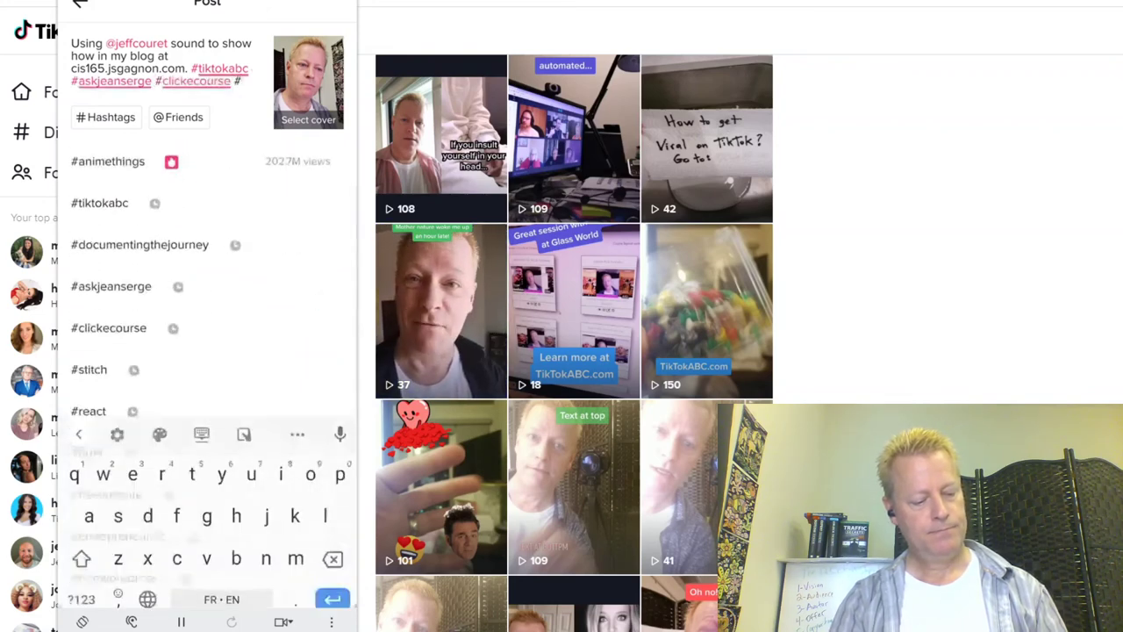
scroll(201, 308, "down", 1)
scroll(201, 351, "down", 6)
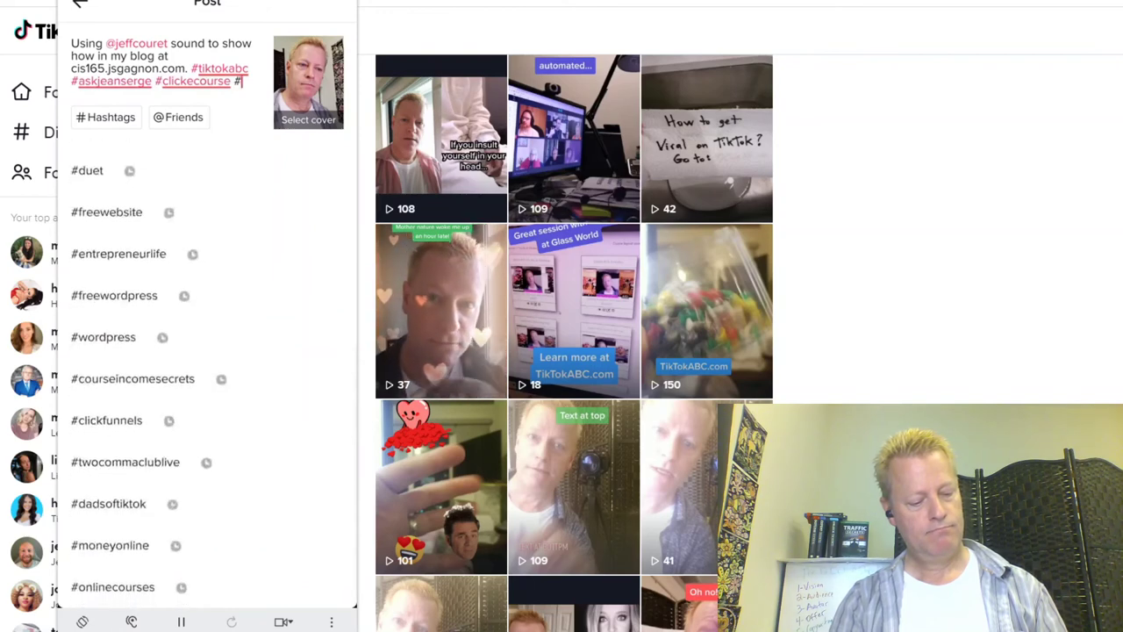
left_click(110, 545)
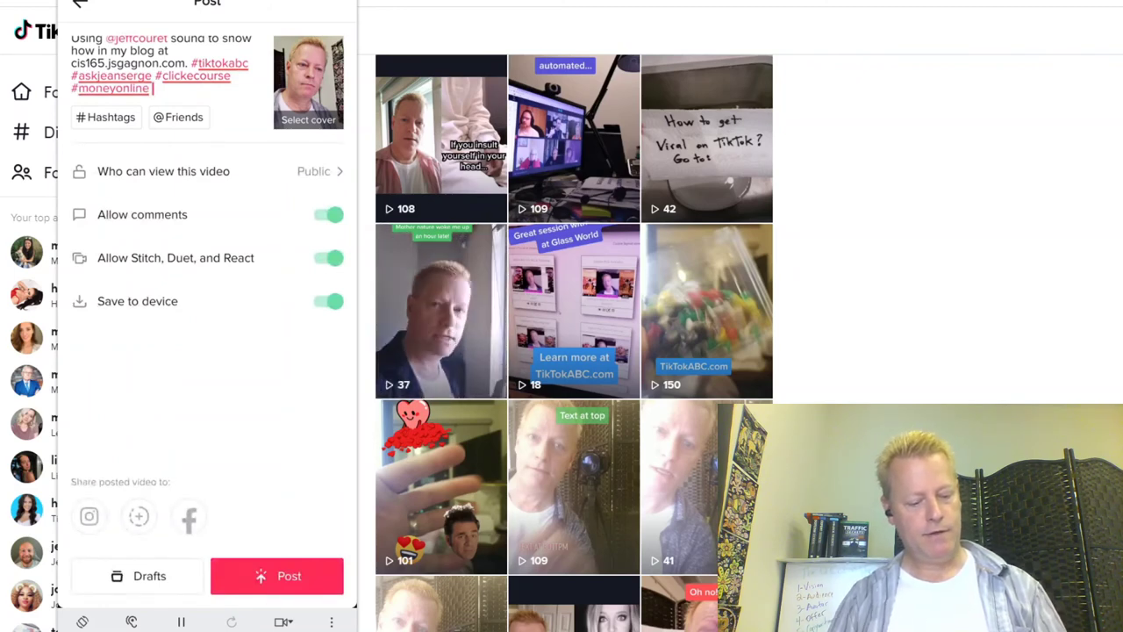
left_click(276, 576)
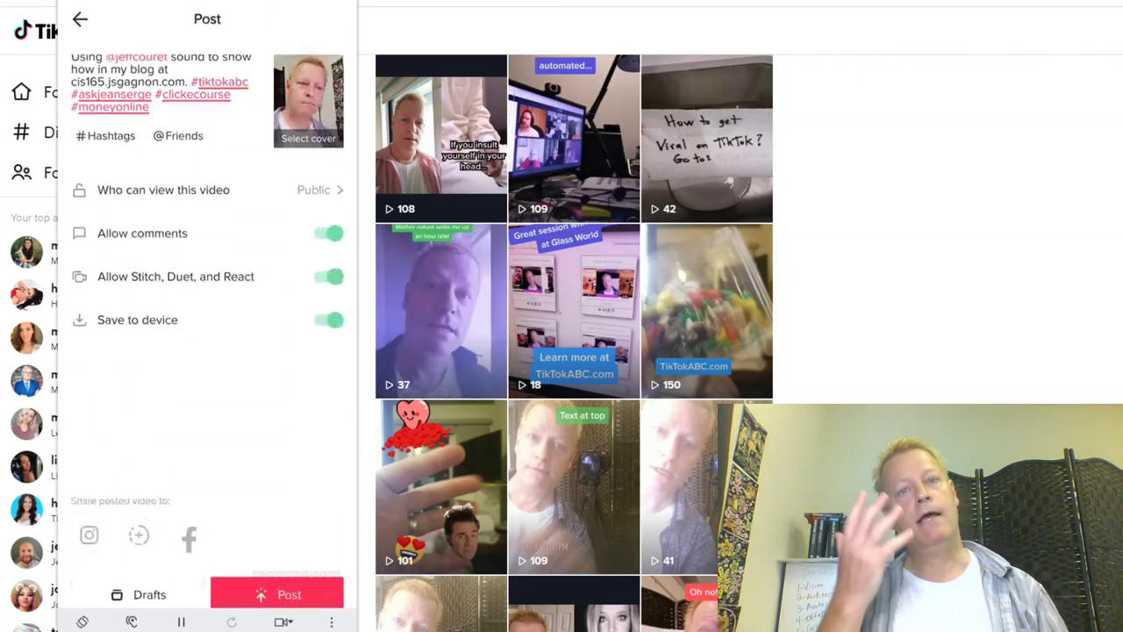